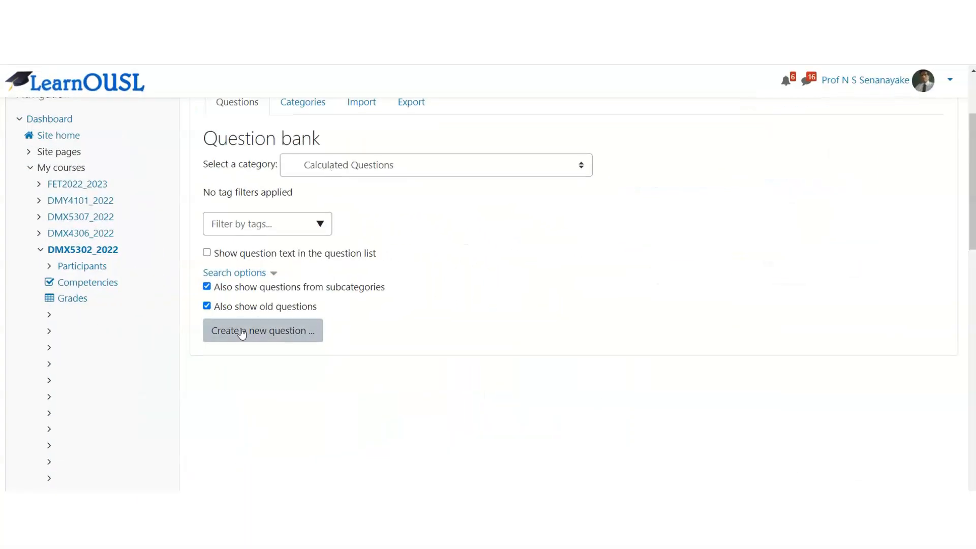
# Step: Create a new question of type Calculated and name it "Question (2) Calculated"
pyautogui.click(242, 333)
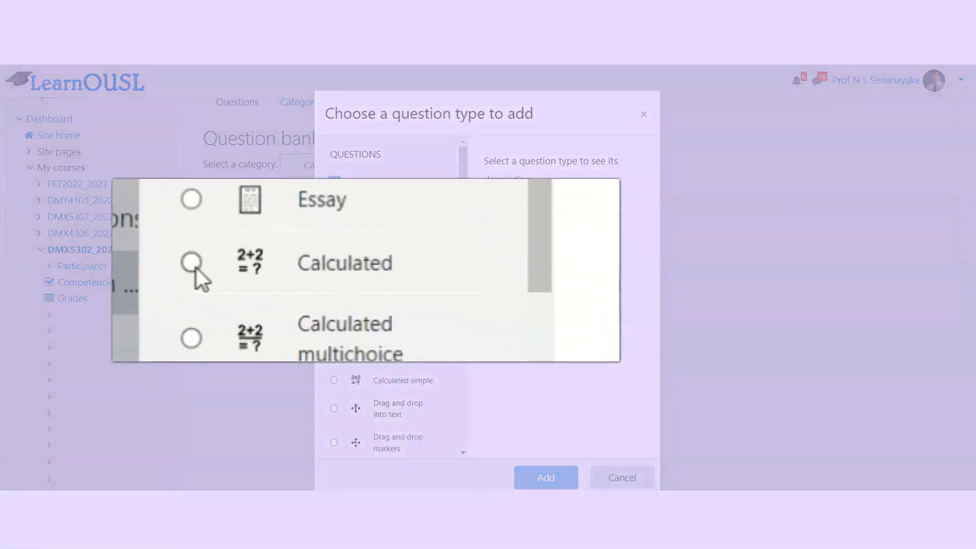
pyautogui.click(334, 323)
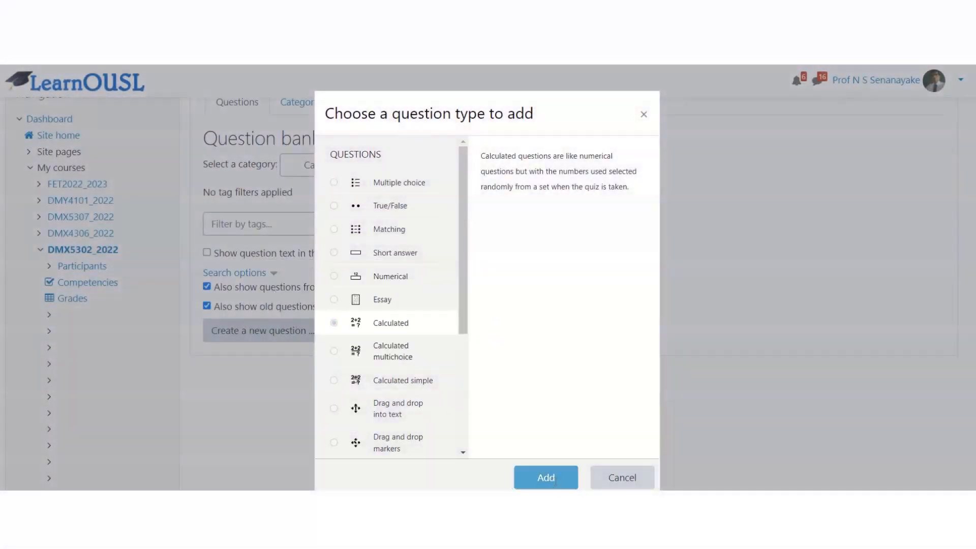
pyautogui.click(553, 479)
pyautogui.click(426, 398)
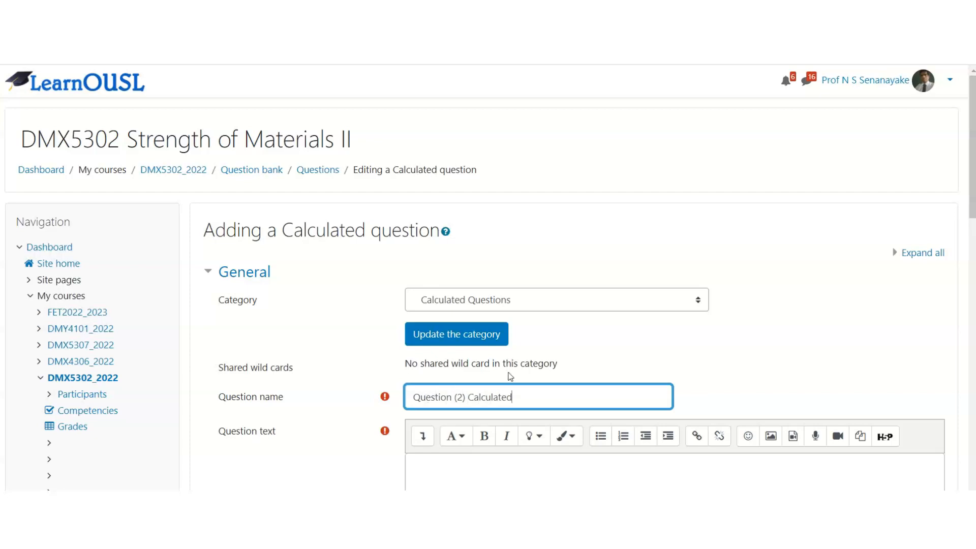
# Step: Enter the question text "Floor of a hall is a rectangle with dimensions {x} m and {y} m. Calculate the area of the floor."
pyautogui.scroll(-4, 510, 376)
pyautogui.scroll(-4, 509, 373)
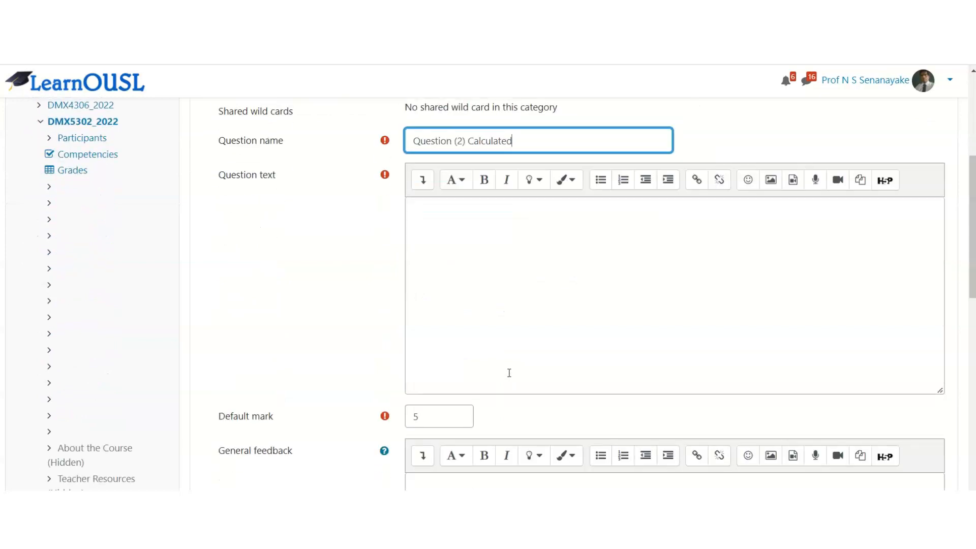
pyautogui.scroll(1, 509, 373)
pyautogui.click(427, 158)
pyautogui.write('Floor of a hall is a rectangle with dimensions {x} m and {y} m. Calculate the area of the floor.')
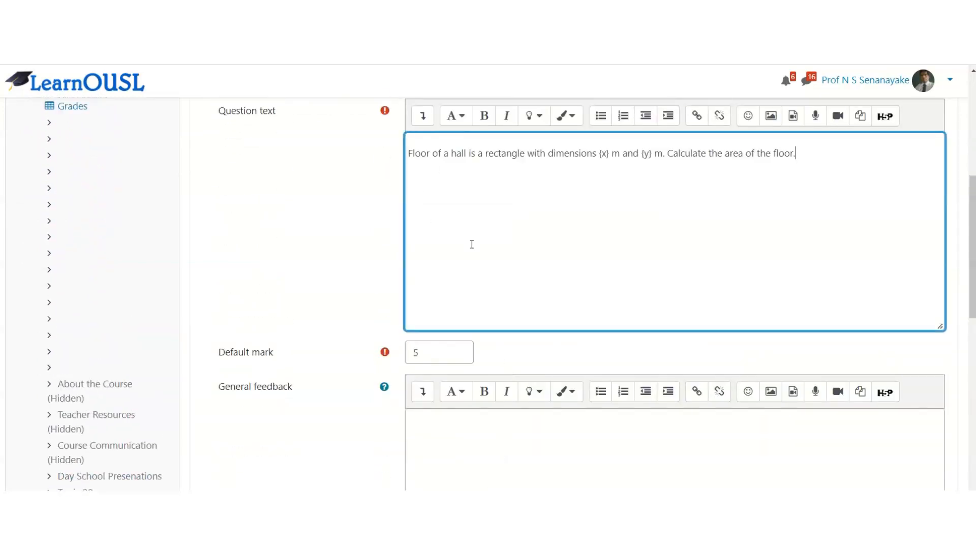
# Step: Set the Answer 1 formula to {x}*{y} with a grade of 100%
pyautogui.scroll(-4, 471, 245)
pyautogui.click(418, 382)
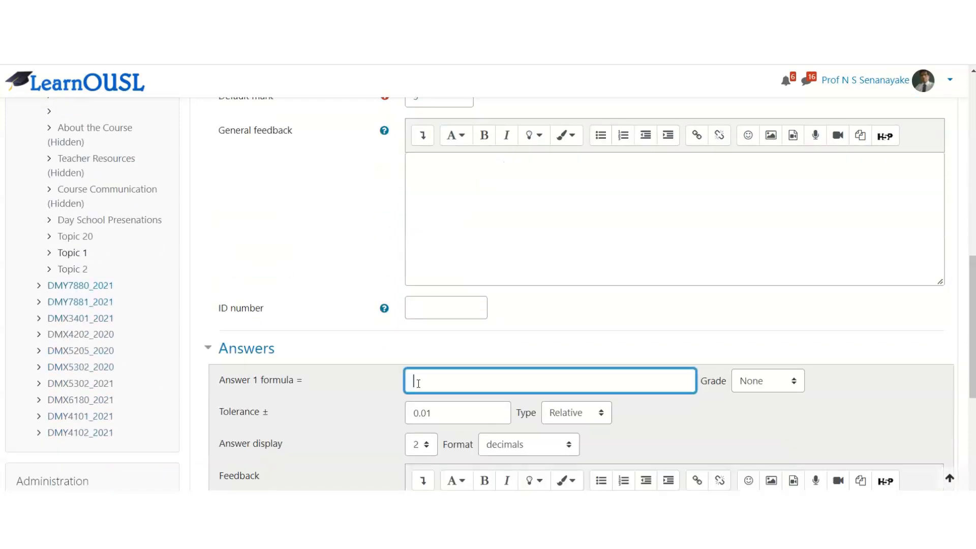
pyautogui.write('{x')
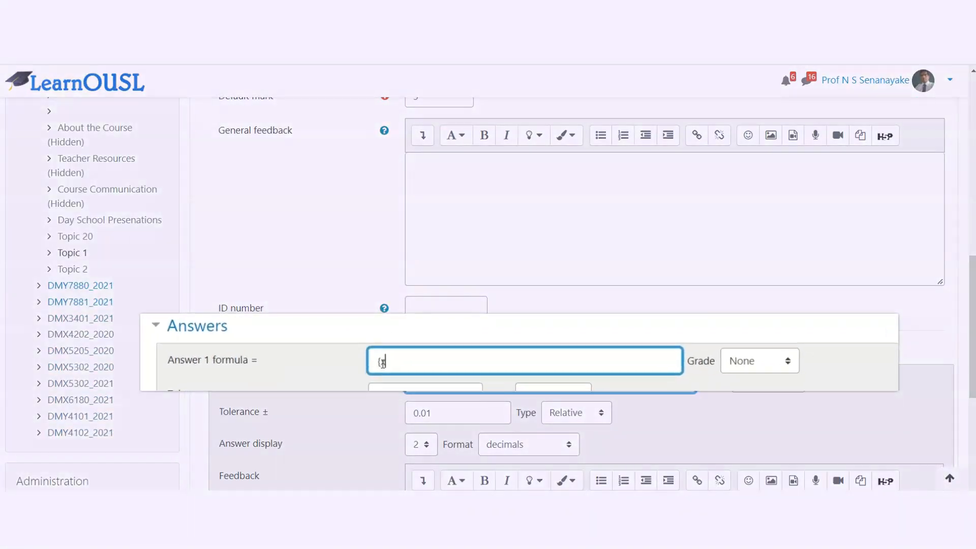
pyautogui.write('}*{y}')
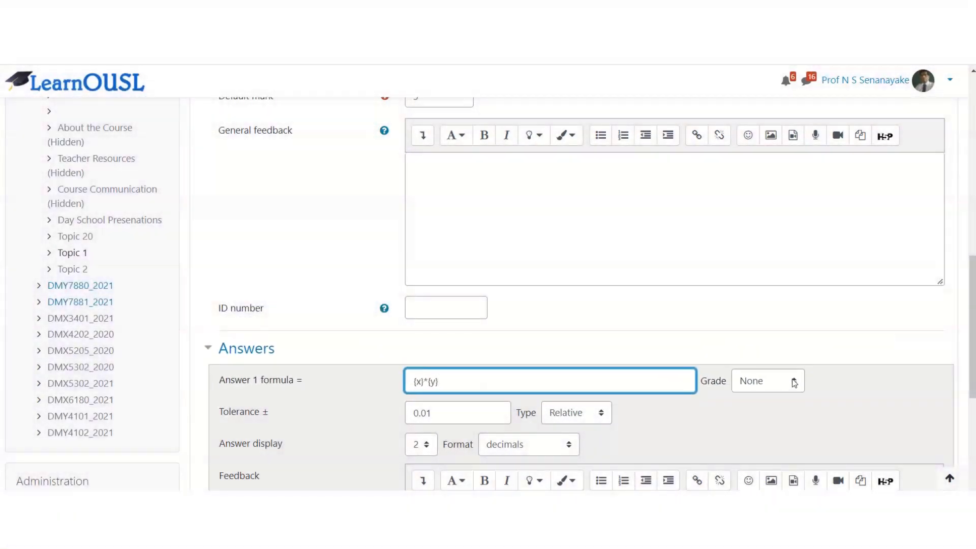
pyautogui.click(794, 381)
pyautogui.click(753, 112)
# Step: Set the tolerance type of Answer 1 to Nominal
pyautogui.scroll(-3, 617, 302)
pyautogui.click(600, 286)
pyautogui.click(563, 318)
# Step: Configure unit handling so the unit must be given and will be graded, with units input using a multiple choice selection
pyautogui.scroll(-3, 388, 380)
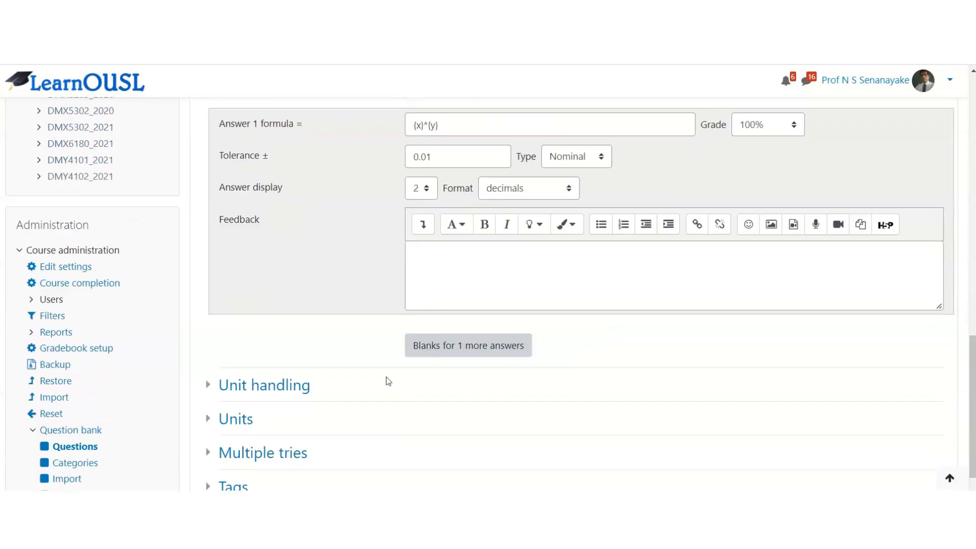
pyautogui.scroll(-2, 298, 394)
pyautogui.click(276, 328)
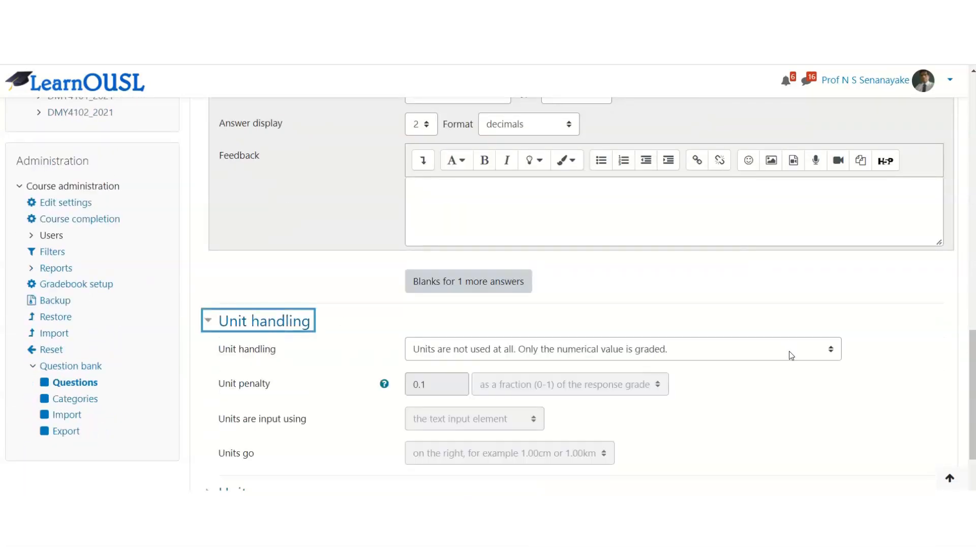
pyautogui.scroll(-2, 791, 351)
pyautogui.click(788, 285)
pyautogui.click(480, 331)
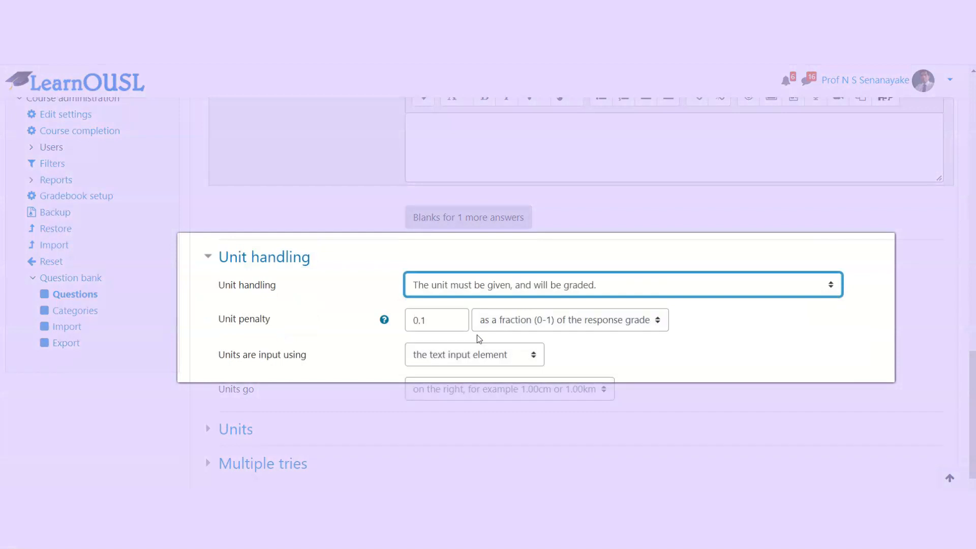
pyautogui.click(477, 355)
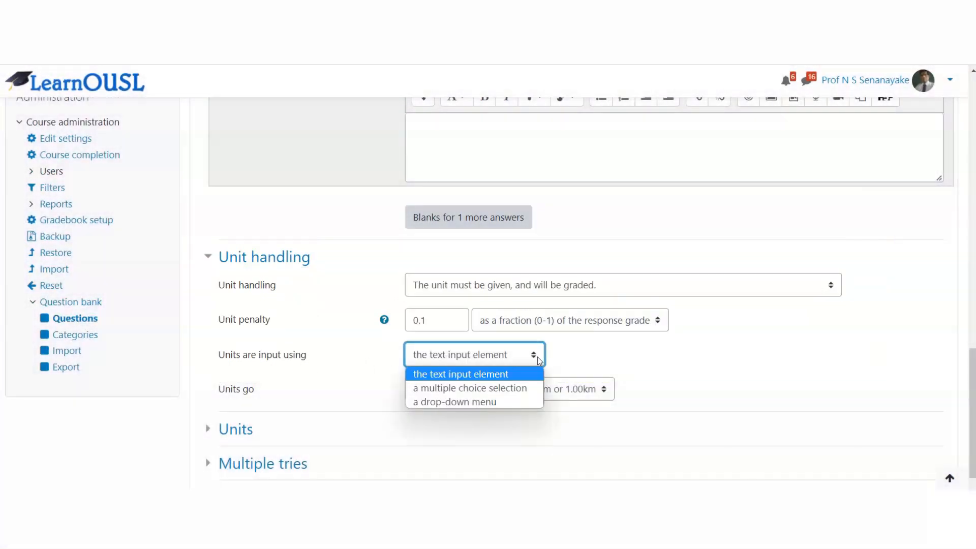
pyautogui.click(478, 396)
# Step: Define Unit 1 of the question as "square m"
pyautogui.scroll(-2, 534, 369)
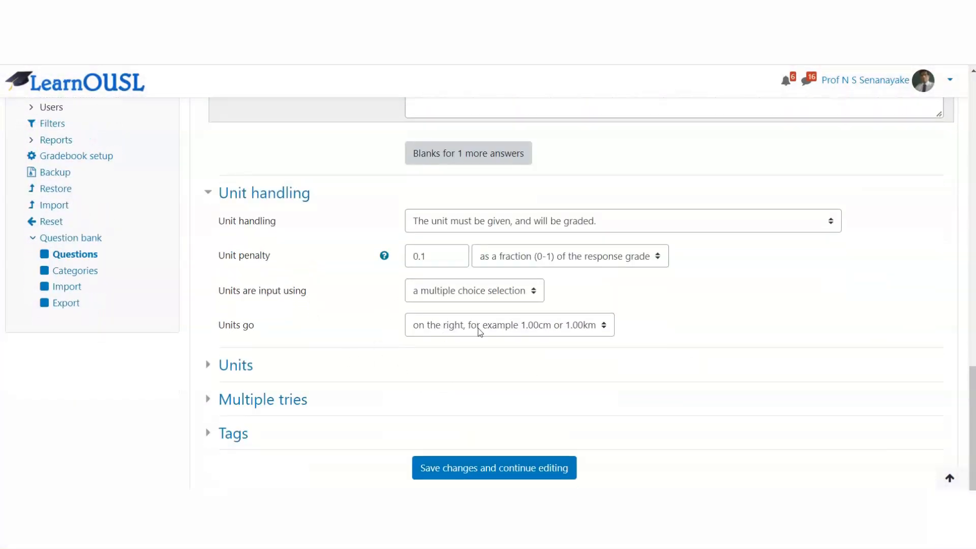
pyautogui.scroll(-2, 583, 371)
pyautogui.click(242, 312)
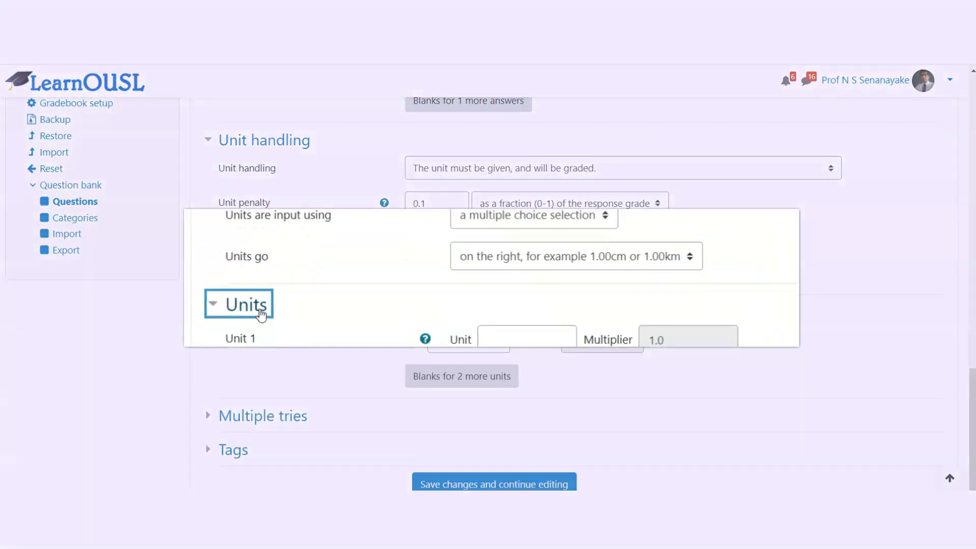
pyautogui.scroll(-2, 508, 305)
pyautogui.click(559, 249)
pyautogui.write('sq')
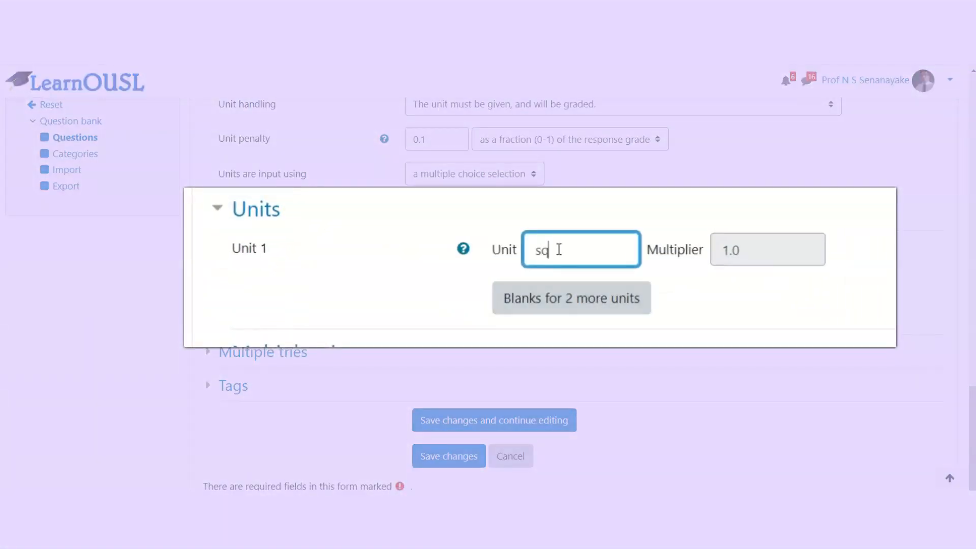
pyautogui.write('uare m')
# Step: Add blanks for two more units, define Unit 2 as "square cm" with multiplier 10000, and save the changes
pyautogui.click(468, 311)
pyautogui.scroll(-3, 464, 318)
pyautogui.scroll(-20, 463, 318)
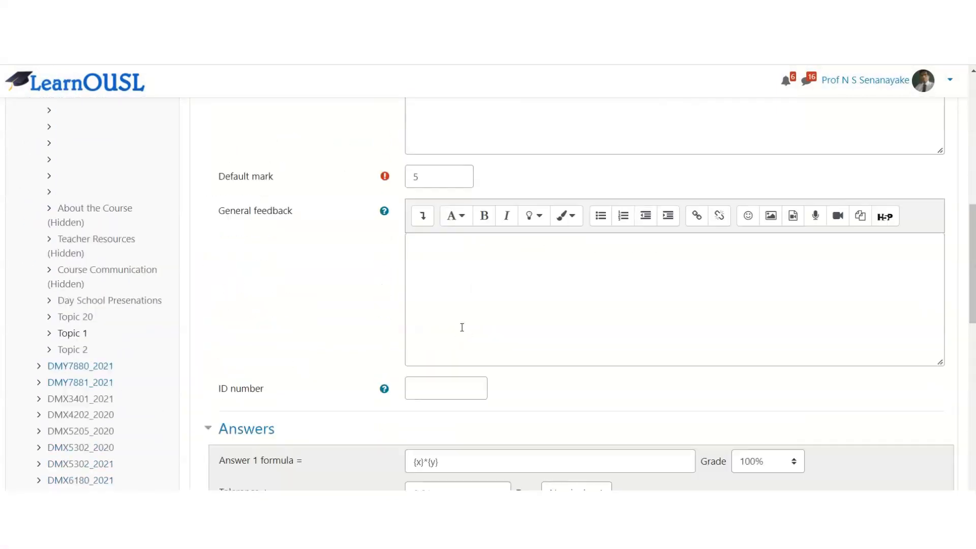
pyautogui.click(449, 300)
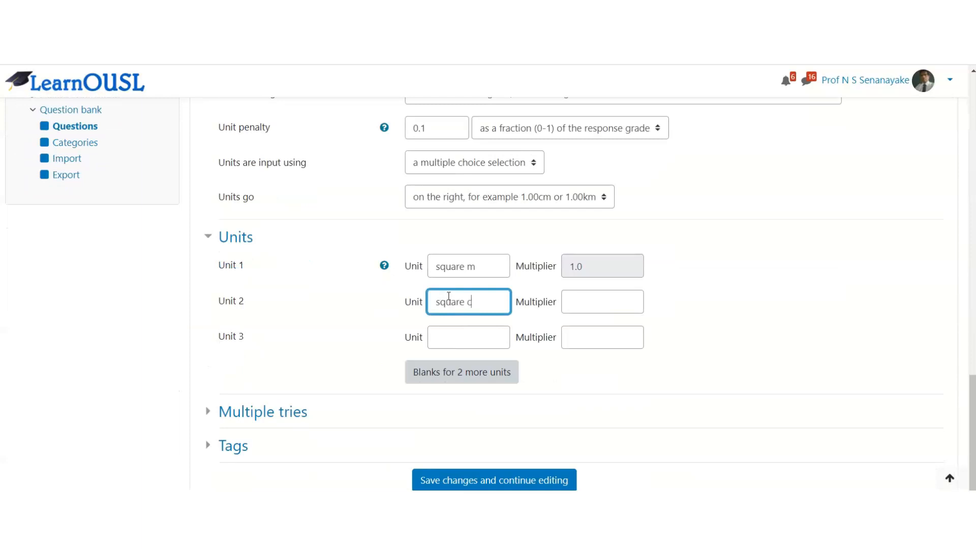
pyautogui.click(577, 299)
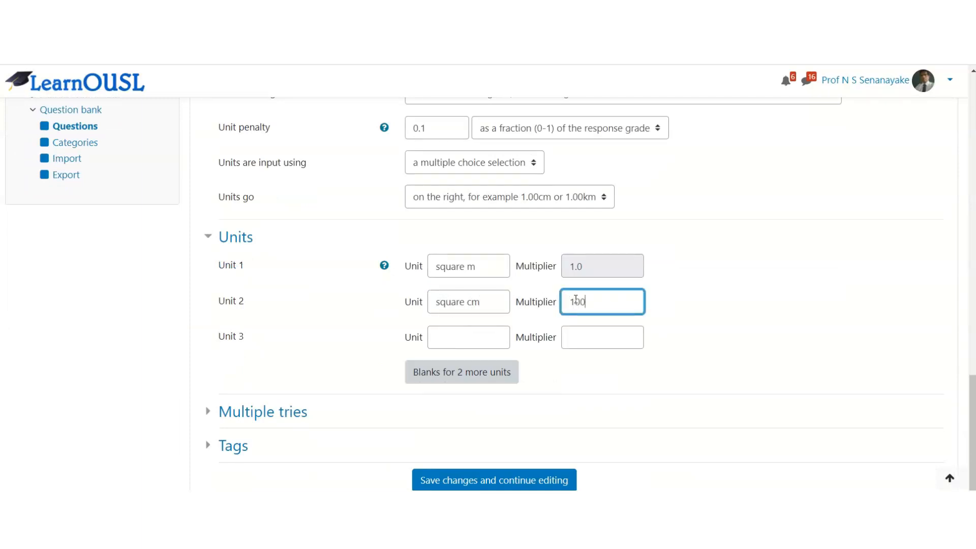
pyautogui.scroll(-2, 560, 336)
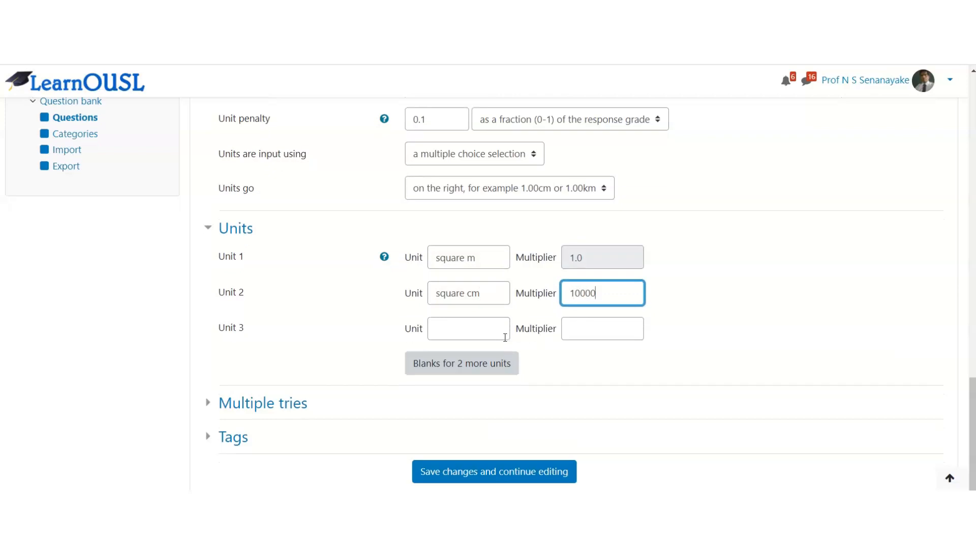
pyautogui.click(448, 452)
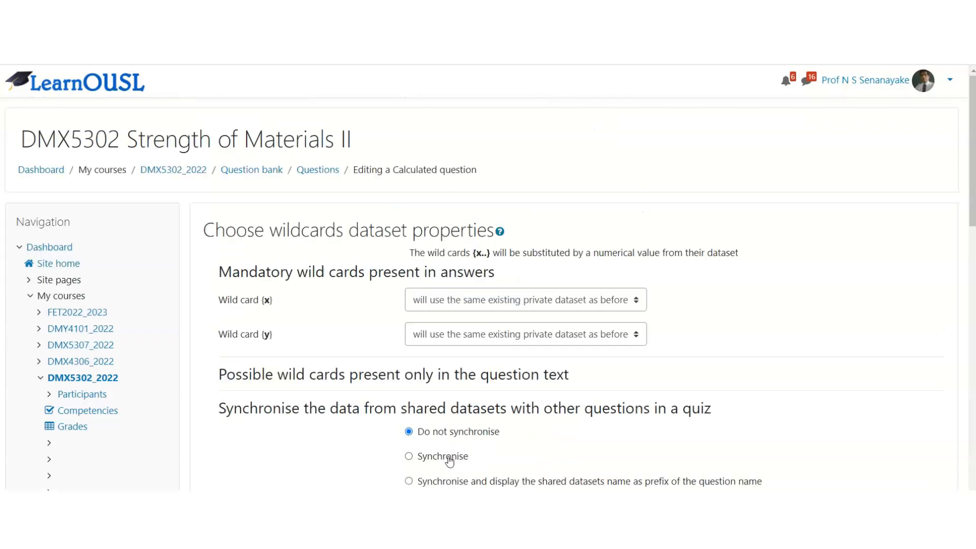
# Step: Keep wild cards {x} and {y} on the same existing private dataset as before and continue to the next page
pyautogui.click(637, 302)
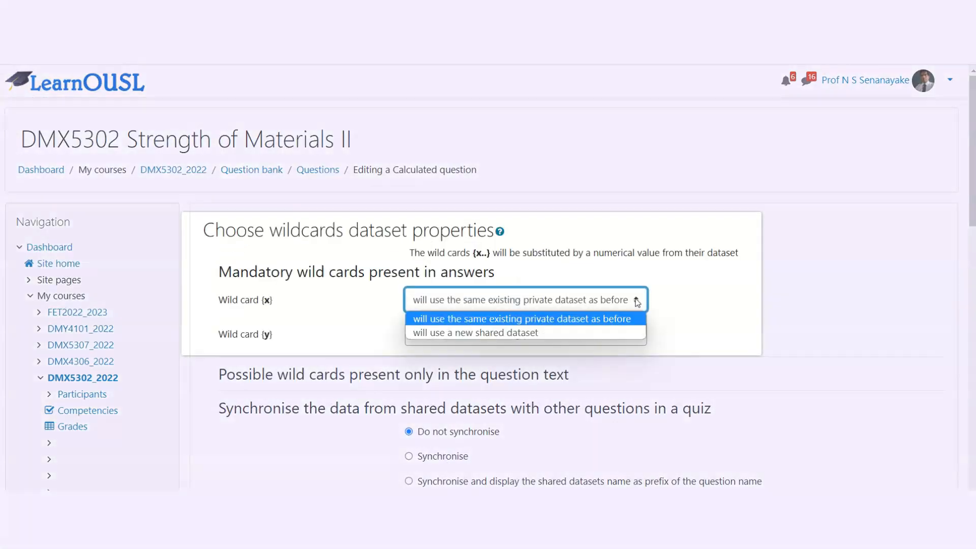
pyautogui.click(637, 302)
pyautogui.click(638, 335)
pyautogui.click(590, 353)
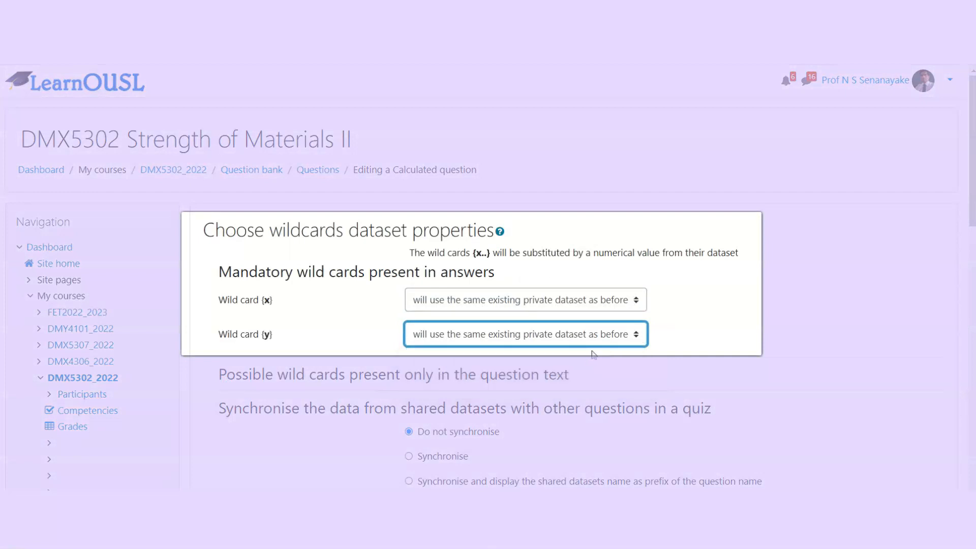
pyautogui.scroll(-4, 417, 250)
pyautogui.click(436, 326)
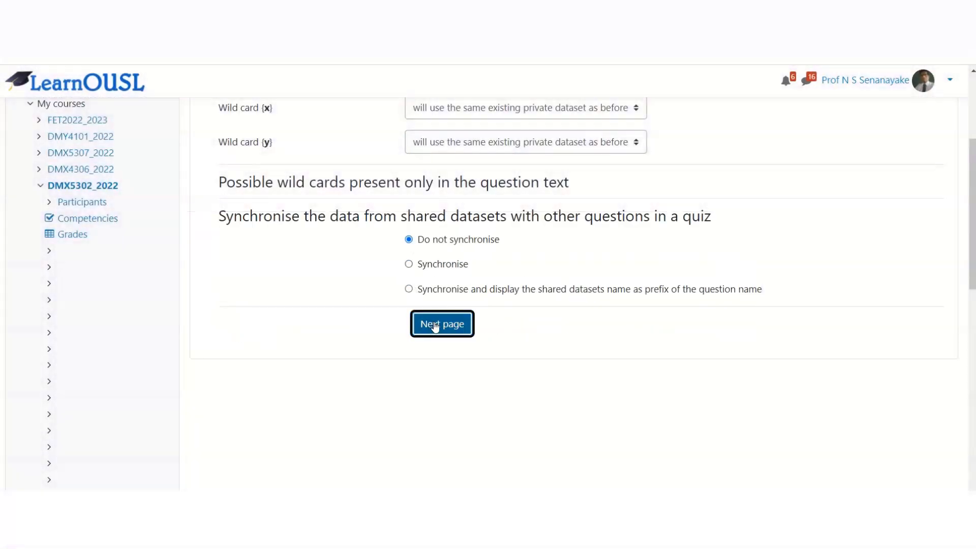
# Step: Choose forced regeneration of all wildcards and add one new set of wild card values
pyautogui.scroll(-12, 436, 325)
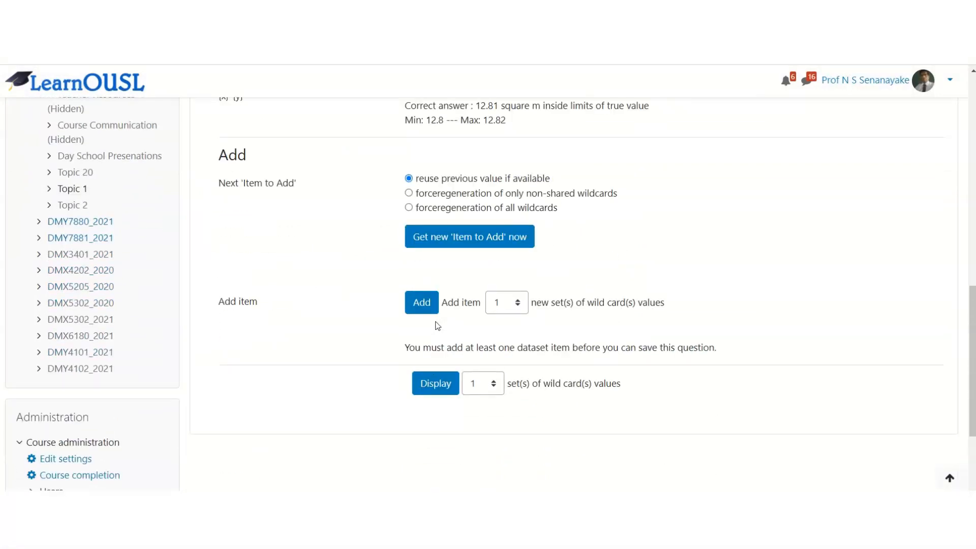
pyautogui.click(410, 208)
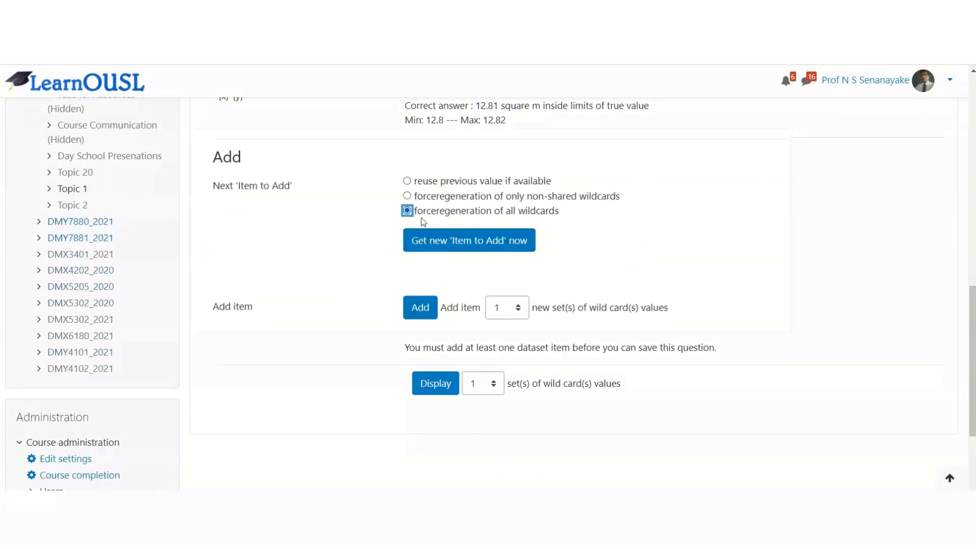
pyautogui.click(417, 374)
# Step: Set the wild card values in Set 1 to 8 for {x} and 6 for {y}
pyautogui.scroll(-6, 434, 304)
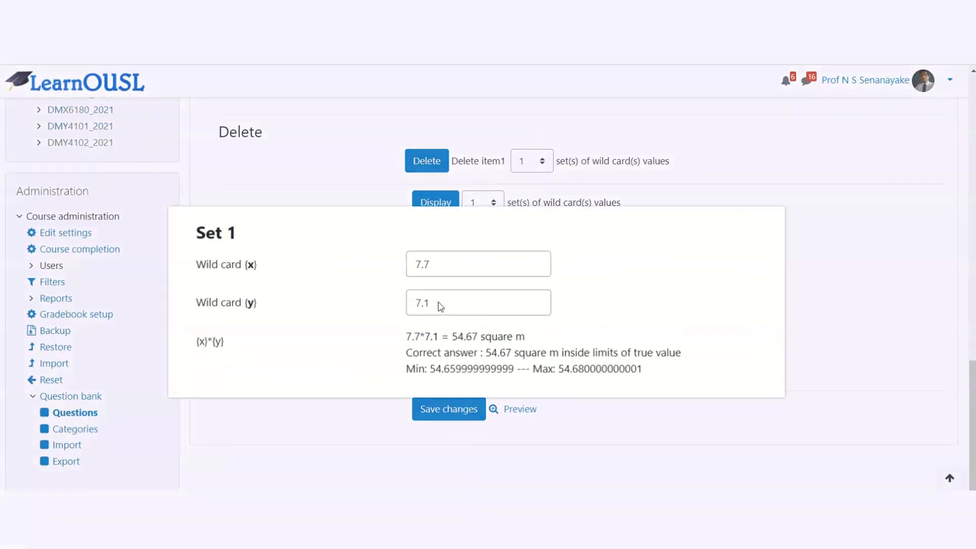
pyautogui.doubleClick(426, 264)
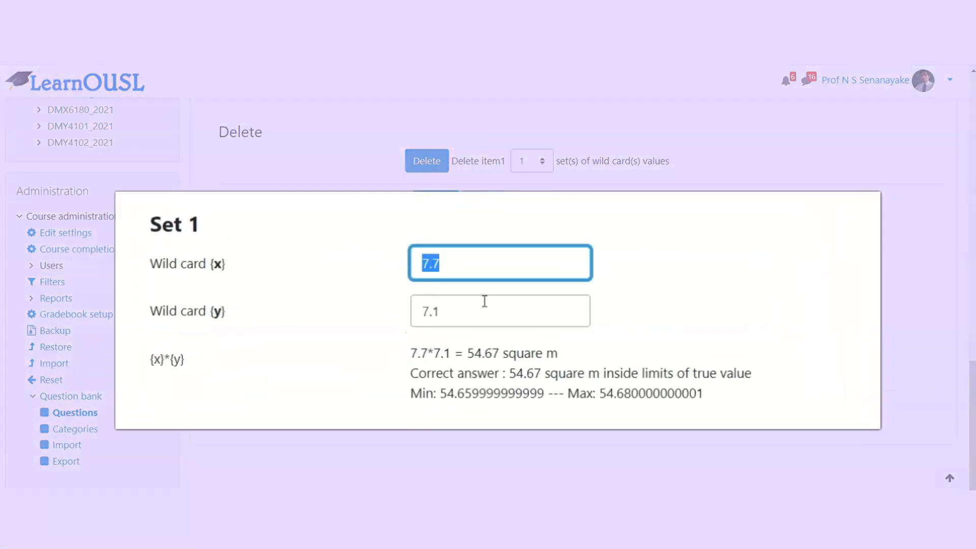
pyautogui.write('8')
pyautogui.press('Tab')
pyautogui.write('6')
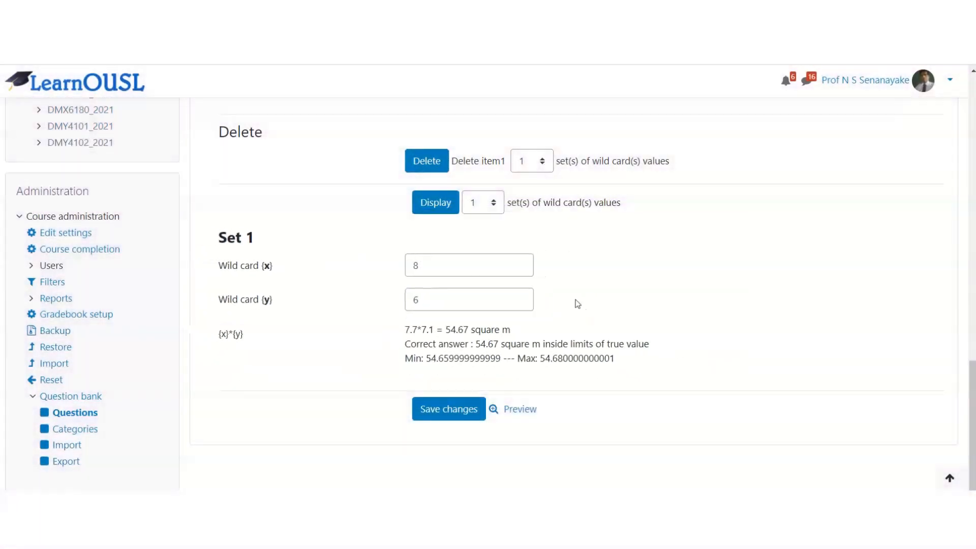
# Step: Add a second set of wild card values with {x} set to 3 and {y} set to 6
pyautogui.scroll(1, 577, 303)
pyautogui.scroll(1, 577, 303)
pyautogui.click(422, 203)
pyautogui.scroll(-15, 414, 254)
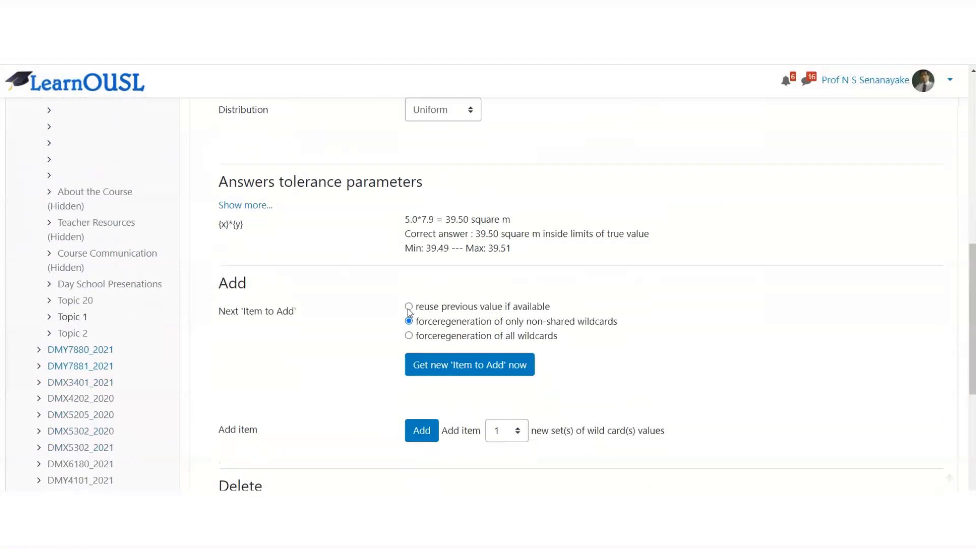
pyautogui.moveTo(438, 253); pyautogui.dragTo(401, 255)
pyautogui.write('3')
pyautogui.press('Tab')
pyautogui.write('6')
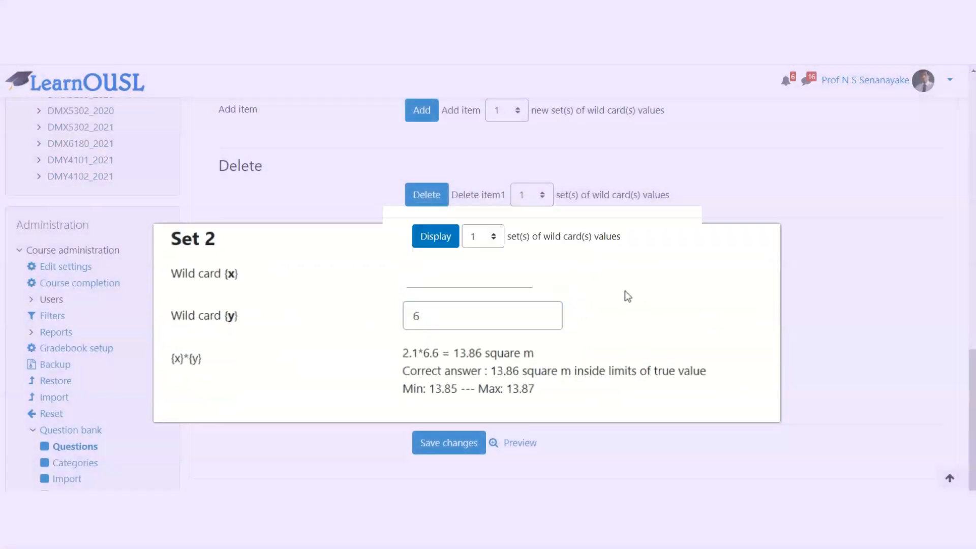
# Step: Add a third set of wild card values with {x} set to 9 and {y} set to 6
pyautogui.scroll(3, 435, 256)
pyautogui.click(427, 248)
pyautogui.scroll(-15, 429, 259)
pyautogui.scroll(-6, 430, 256)
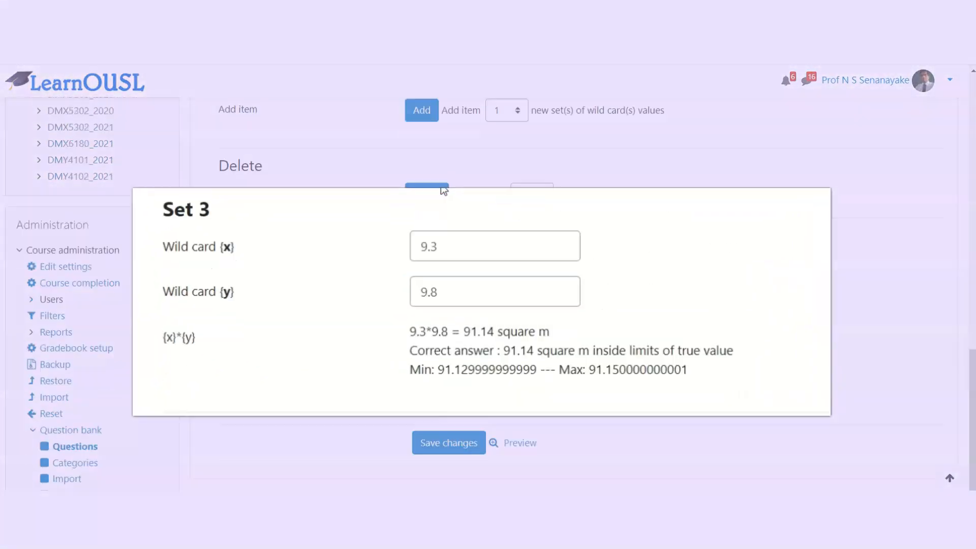
pyautogui.doubleClick(448, 229)
pyautogui.write('9')
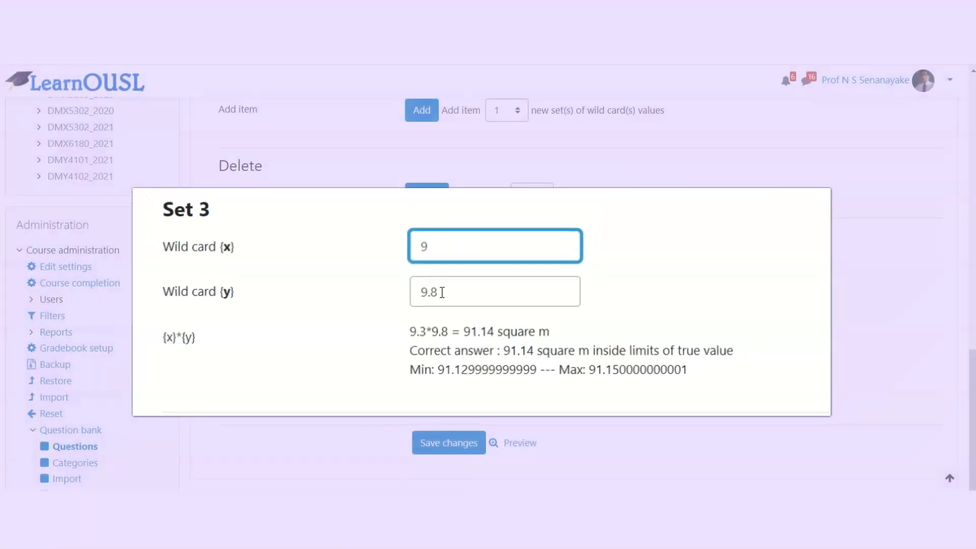
pyautogui.doubleClick(524, 339)
pyautogui.write('6')
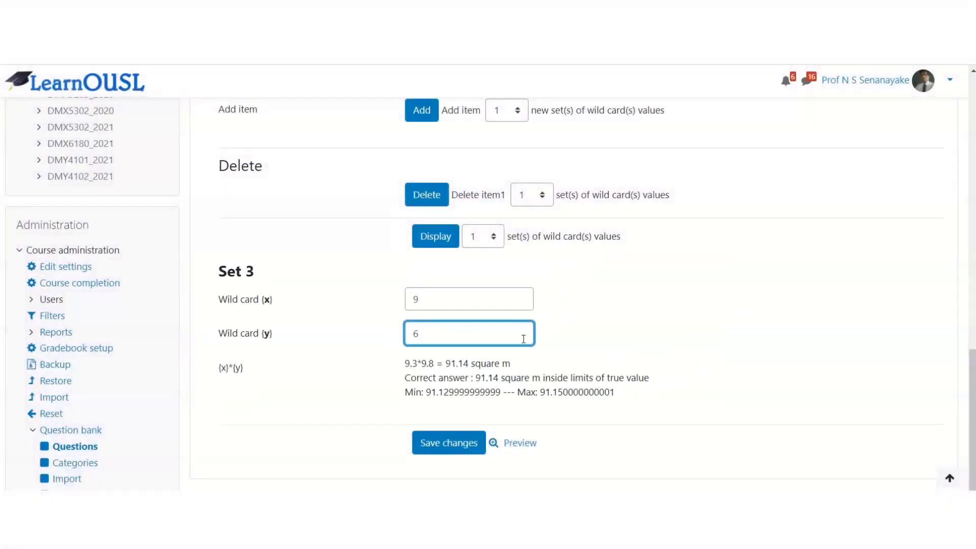
# Step: Add a fourth set of wild card values with {x} set to 2 and {y} set to 5
pyautogui.scroll(3, 457, 255)
pyautogui.click(422, 246)
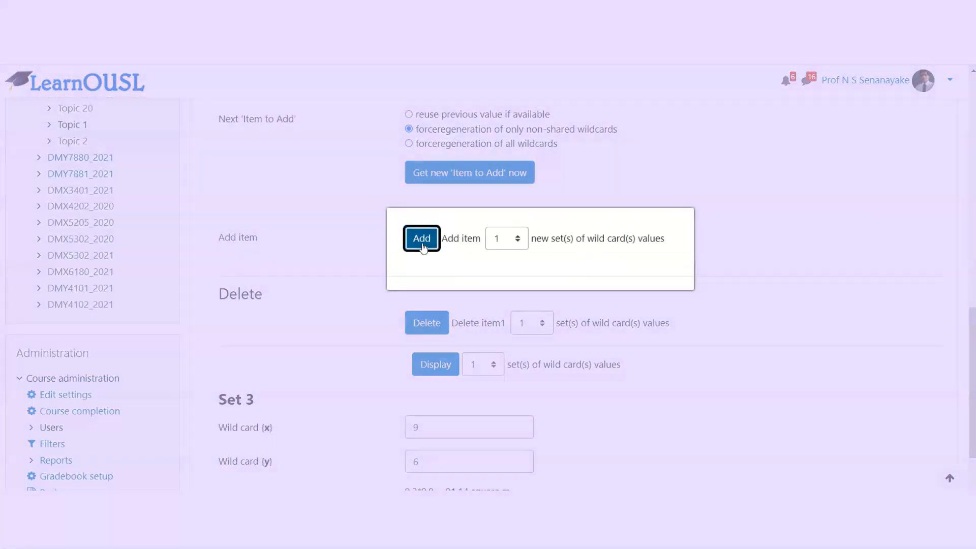
pyautogui.scroll(-15, 437, 308)
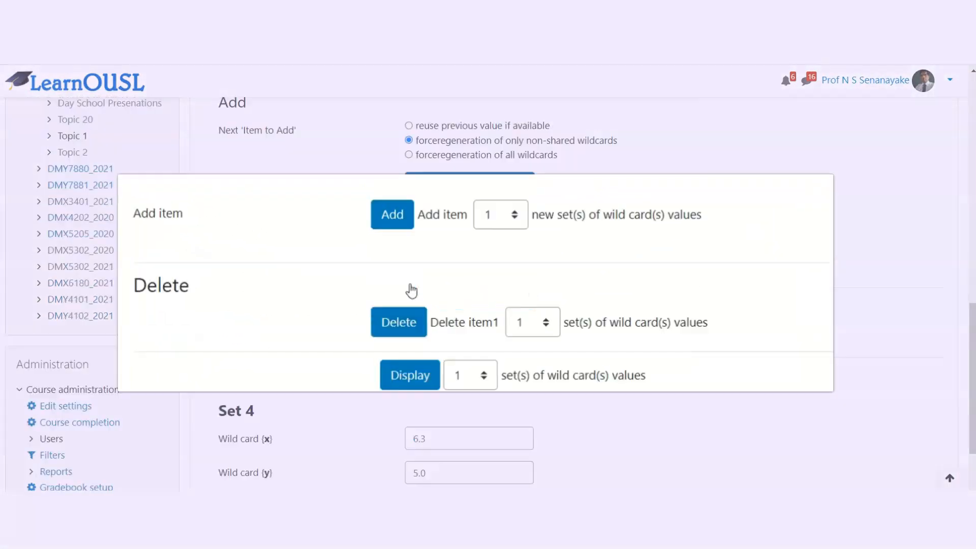
pyautogui.moveTo(404, 199); pyautogui.dragTo(331, 213)
pyautogui.write('2')
pyautogui.click(383, 257)
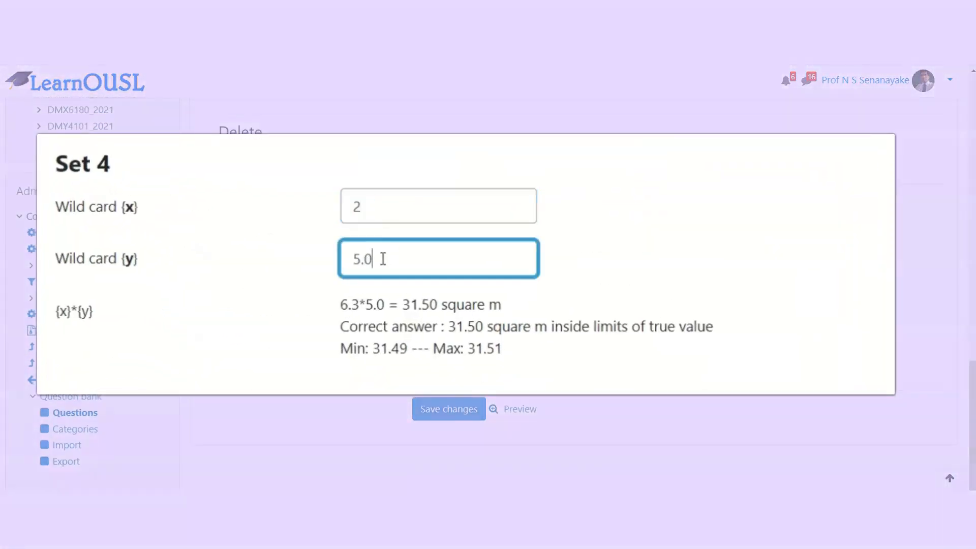
pyautogui.press('BackSpace')
pyautogui.press('BackSpace')
pyautogui.click(560, 290)
# Step: Display up to 5 sets of wild card values on the page
pyautogui.scroll(1, 563, 292)
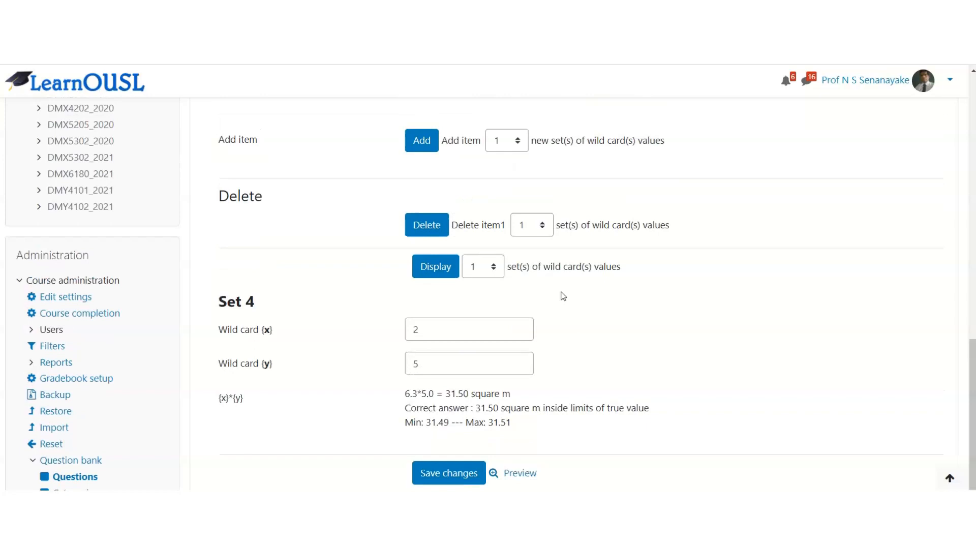
pyautogui.click(485, 260)
pyautogui.click(464, 308)
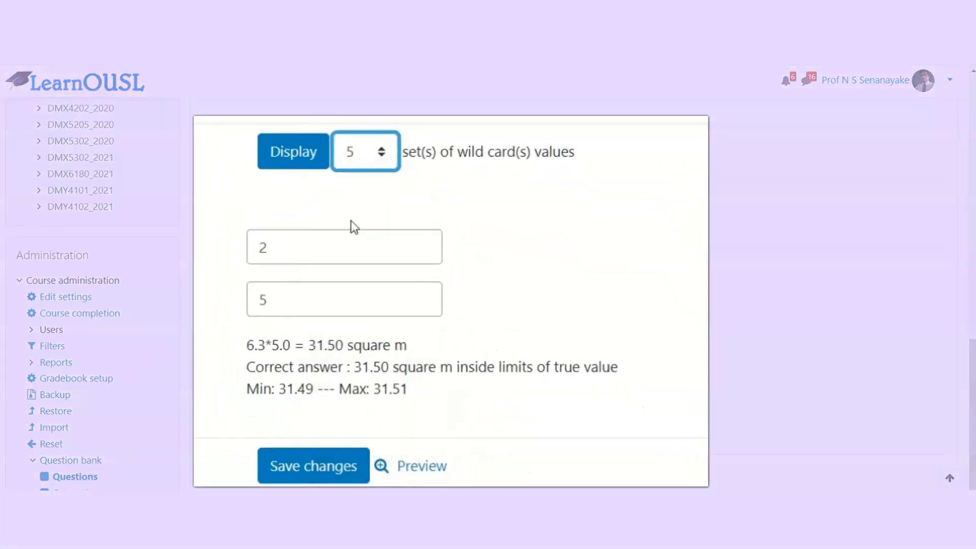
pyautogui.click(424, 257)
pyautogui.scroll(-14, 430, 268)
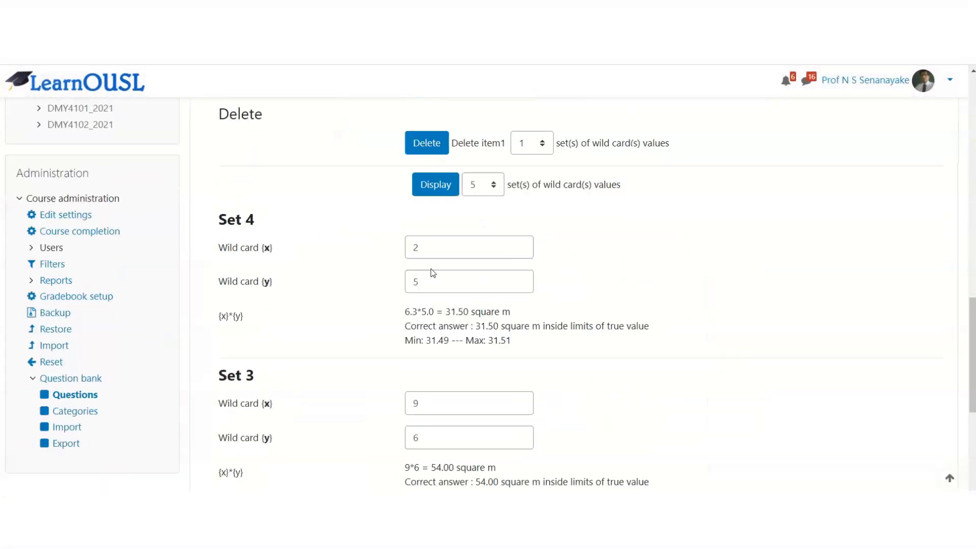
# Step: Review the {x} and {y} values in Sets 4 to 1 and save the question's changes
pyautogui.click(442, 240)
pyautogui.click(428, 267)
pyautogui.scroll(-2, 429, 268)
pyautogui.click(431, 267)
pyautogui.click(431, 296)
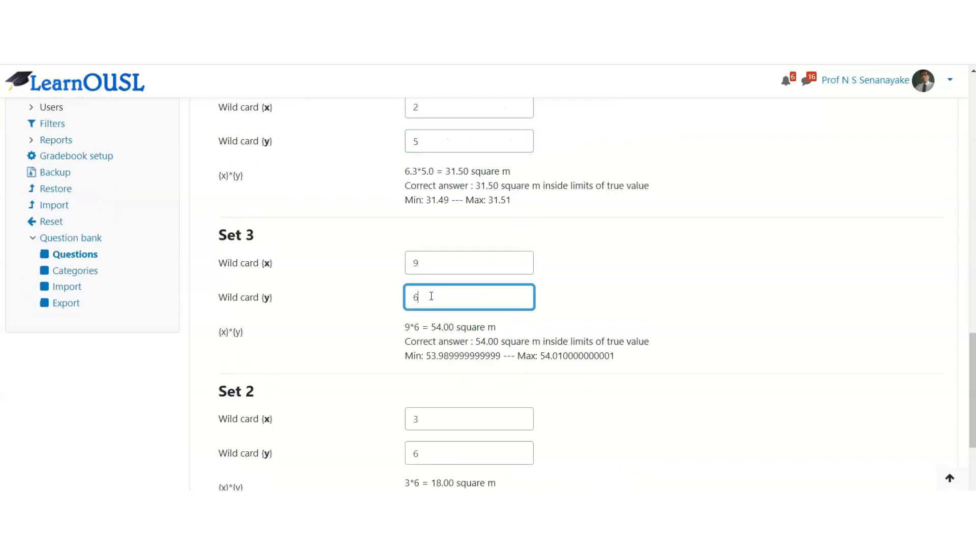
pyautogui.scroll(-3, 435, 292)
pyautogui.click(450, 235)
pyautogui.click(434, 261)
pyautogui.scroll(-1, 432, 284)
pyautogui.click(428, 324)
pyautogui.click(433, 355)
pyautogui.click(456, 463)
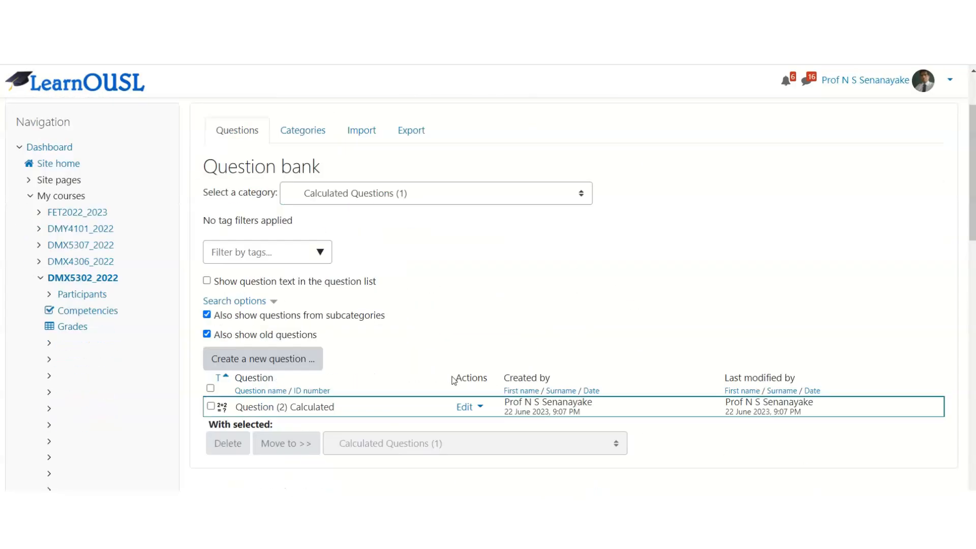
# Step: Preview Question (2) Calculated, answer it with 10 square m, and check the mark awarded
pyautogui.click(459, 381)
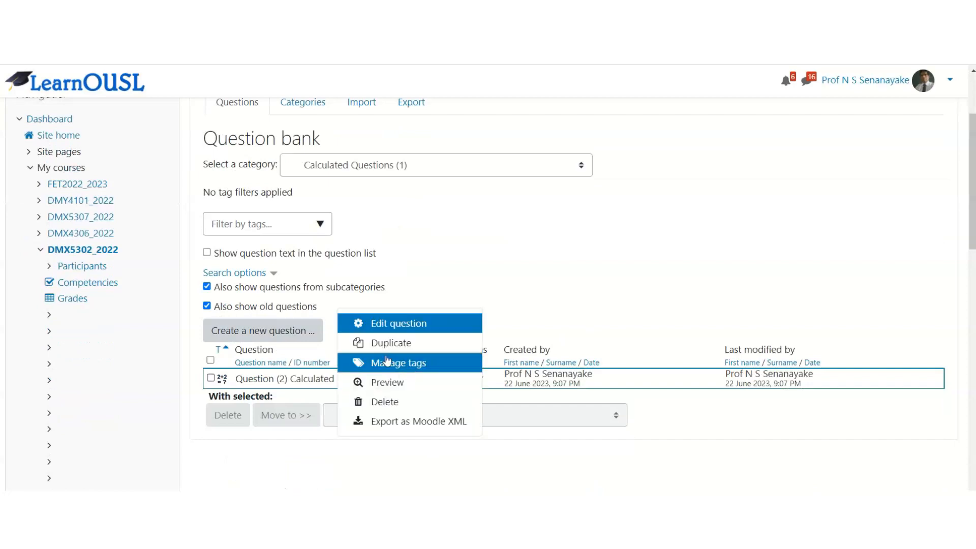
pyautogui.click(390, 383)
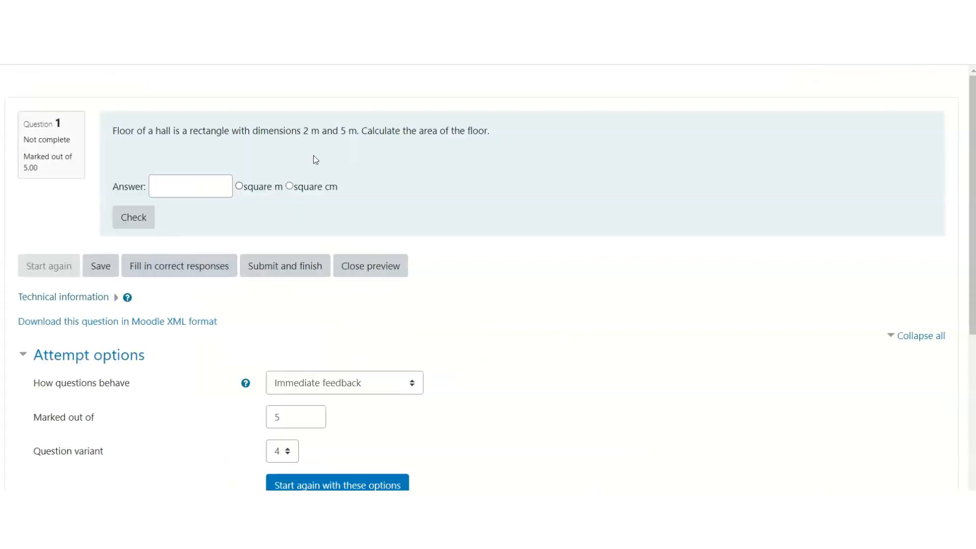
pyautogui.doubleClick(305, 130)
pyautogui.doubleClick(345, 132)
pyautogui.click(156, 191)
pyautogui.write('10')
pyautogui.click(238, 186)
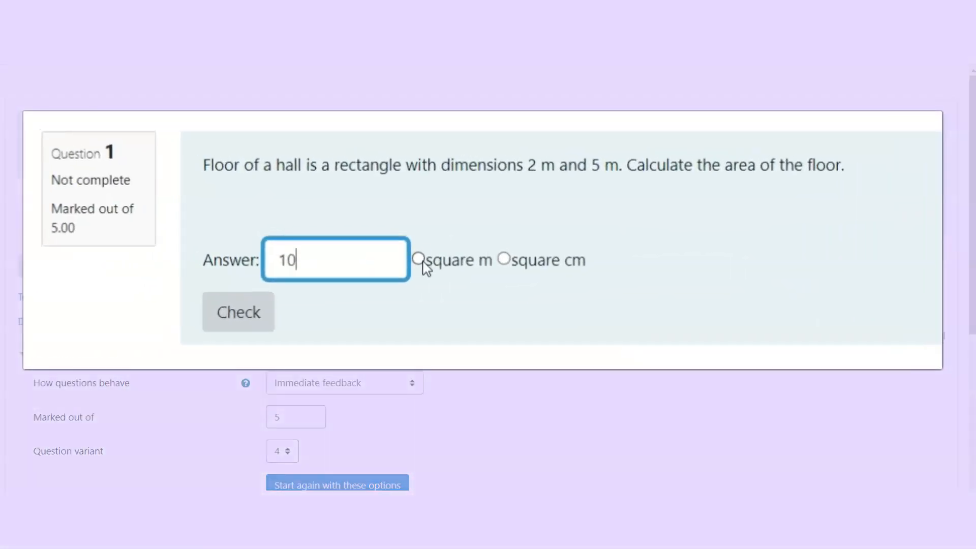
pyautogui.click(239, 327)
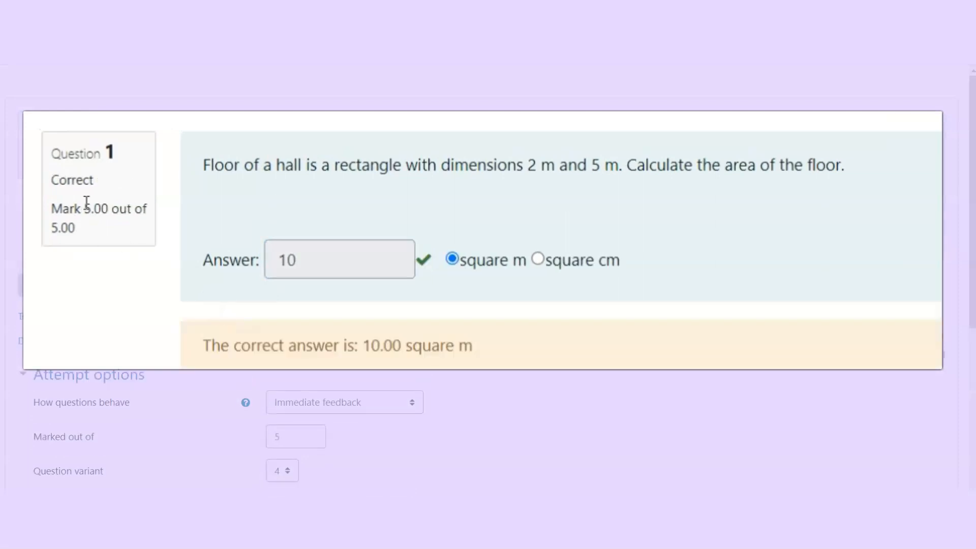
pyautogui.moveTo(84, 209); pyautogui.dragTo(106, 235)
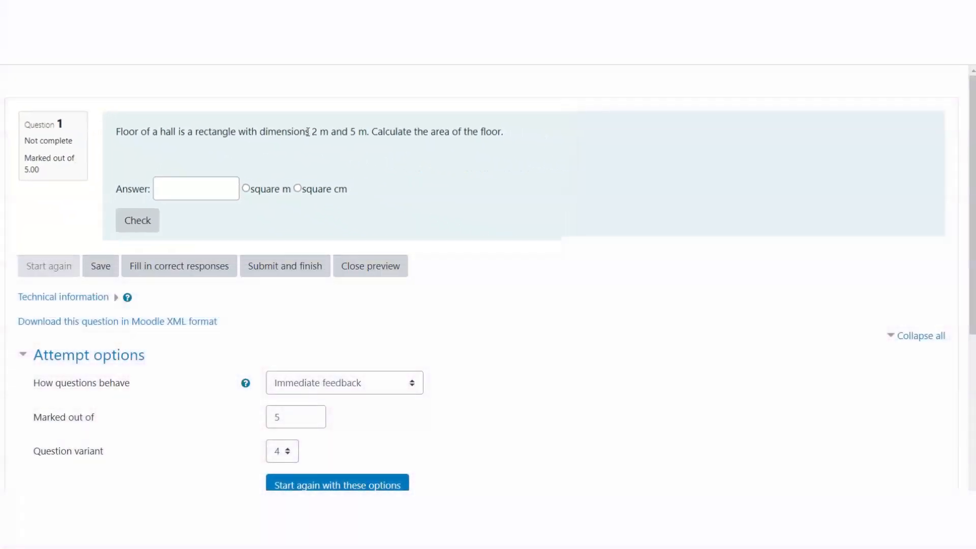
# Step: Answer the previewed floor-area question with 10 square cm and check the mark awarded
pyautogui.doubleClick(306, 131)
pyautogui.doubleClick(344, 132)
pyautogui.click(182, 186)
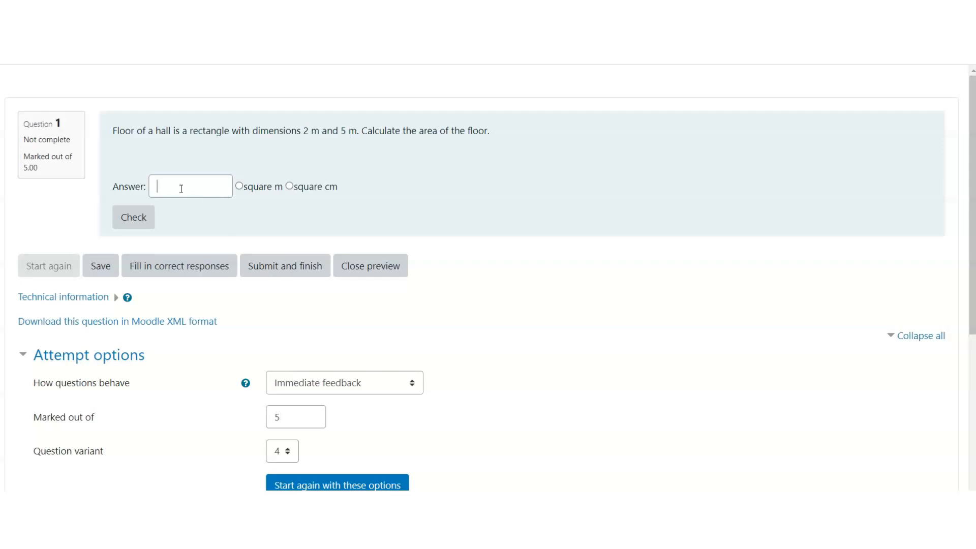
pyautogui.write('10')
pyautogui.click(416, 247)
pyautogui.click(198, 291)
pyautogui.moveTo(85, 226); pyautogui.dragTo(115, 260)
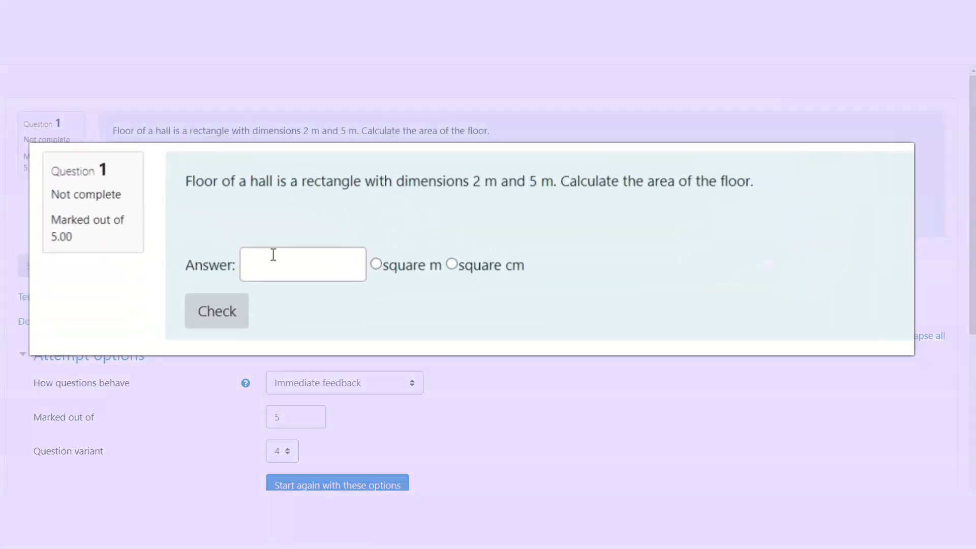
# Step: Answer the previewed question with 12 square m, check the mark awarded, and close the preview
pyautogui.click(173, 183)
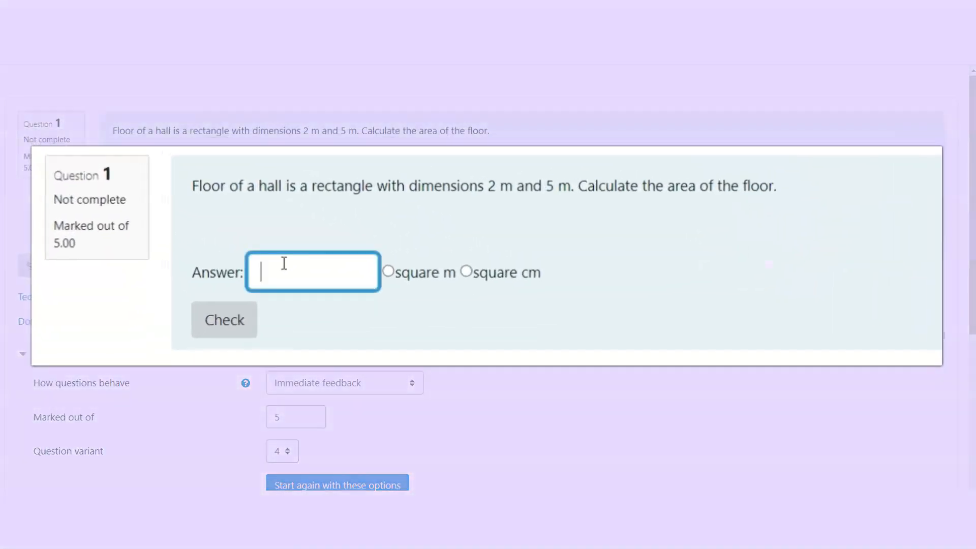
pyautogui.write('12')
pyautogui.click(390, 272)
pyautogui.click(235, 326)
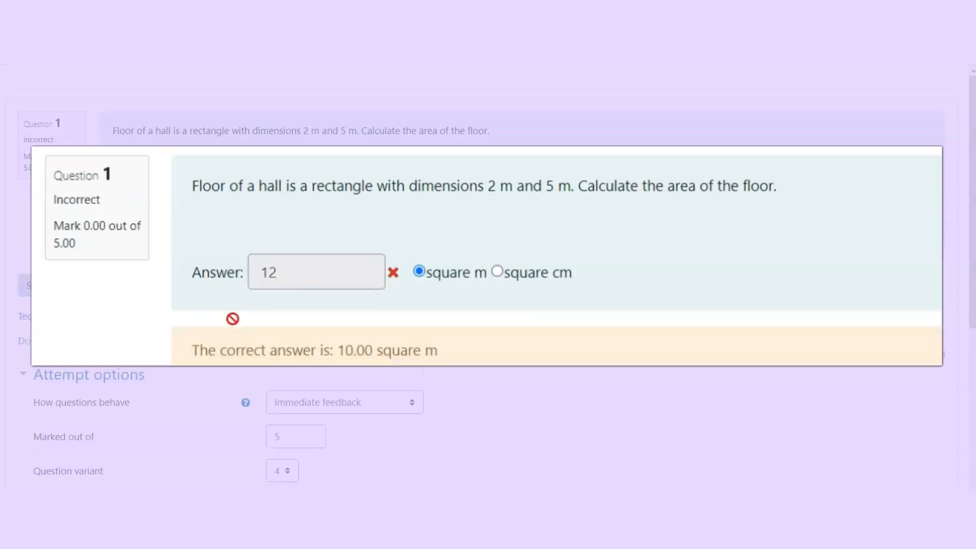
pyautogui.moveTo(87, 229); pyautogui.dragTo(76, 245)
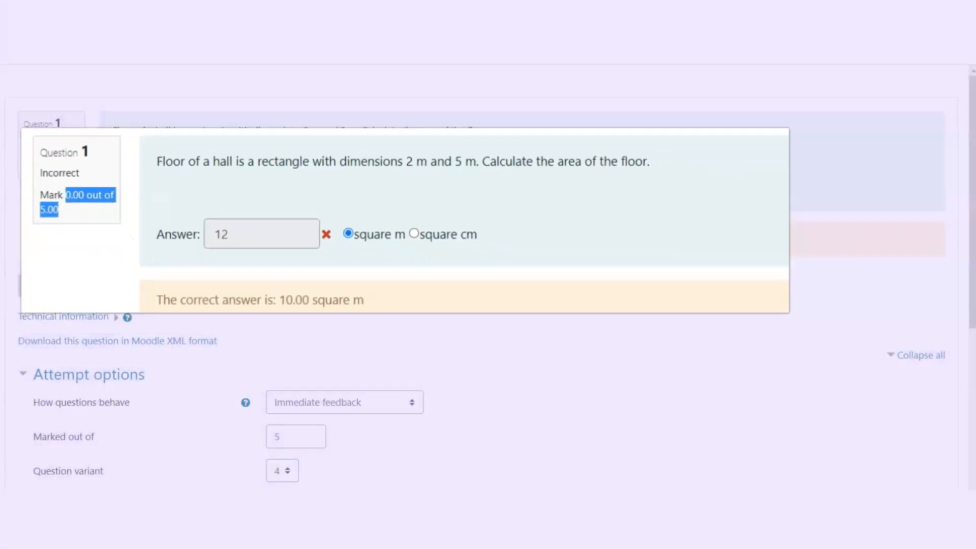
pyautogui.click(369, 285)
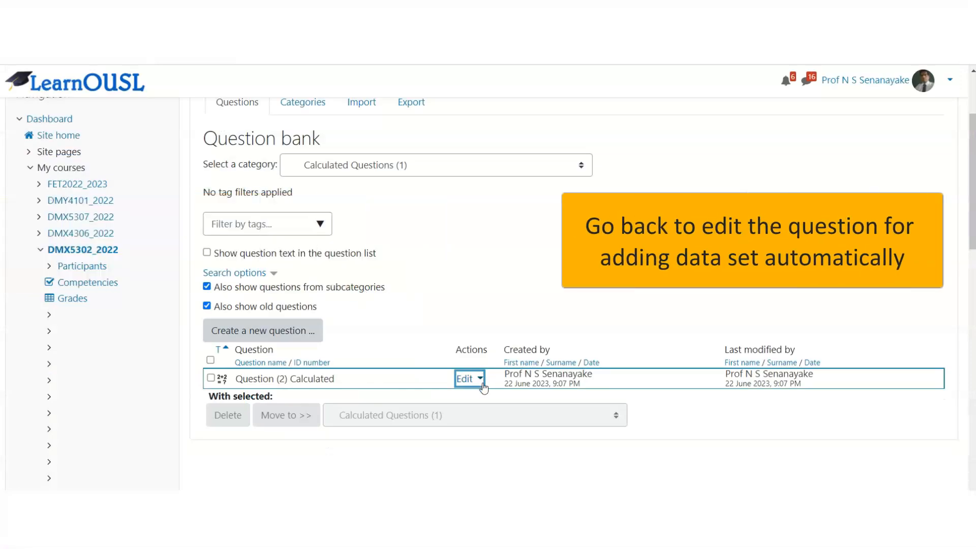
# Step: Reopen Question (2) Calculated for editing and continue to the wildcards datasets, keeping the existing private datasets and Do not synchronise
pyautogui.click(470, 378)
pyautogui.click(391, 325)
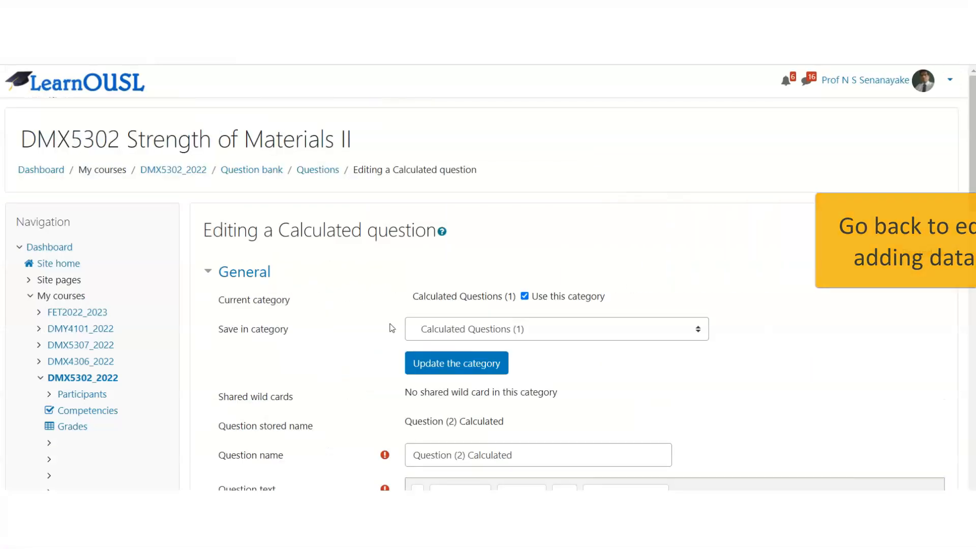
pyautogui.scroll(-1, 392, 328)
pyautogui.scroll(-2, 392, 328)
pyautogui.click(475, 177)
pyautogui.scroll(-6, 498, 249)
pyautogui.scroll(-15, 498, 252)
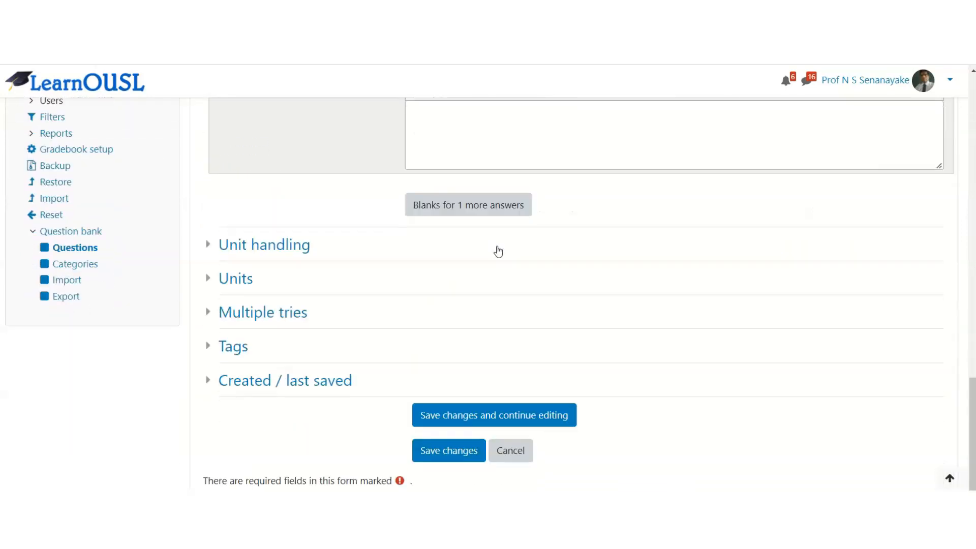
pyautogui.click(446, 451)
pyautogui.scroll(-3, 455, 381)
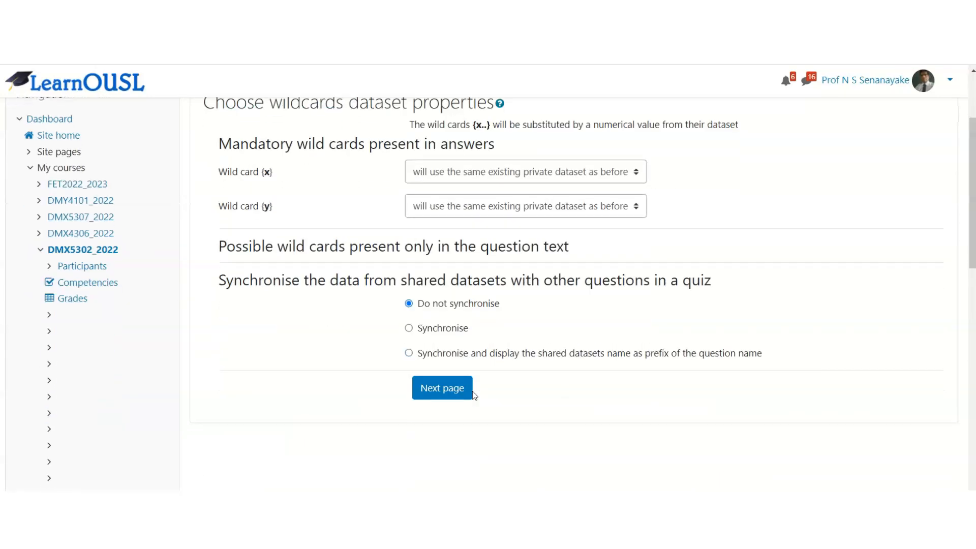
pyautogui.click(452, 397)
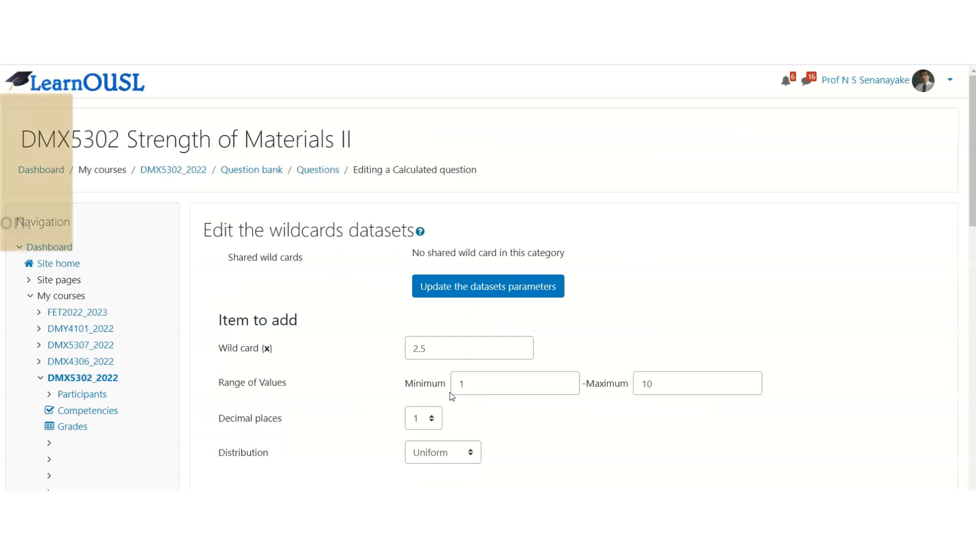
# Step: Set the maximum of the range of values for wild card {y} to 15
pyautogui.scroll(-2, 452, 396)
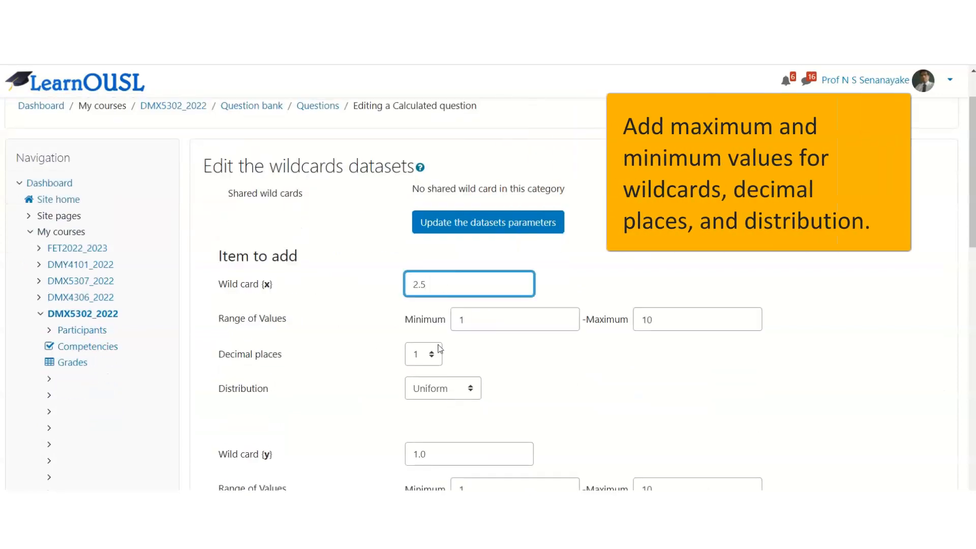
pyautogui.scroll(-3, 583, 320)
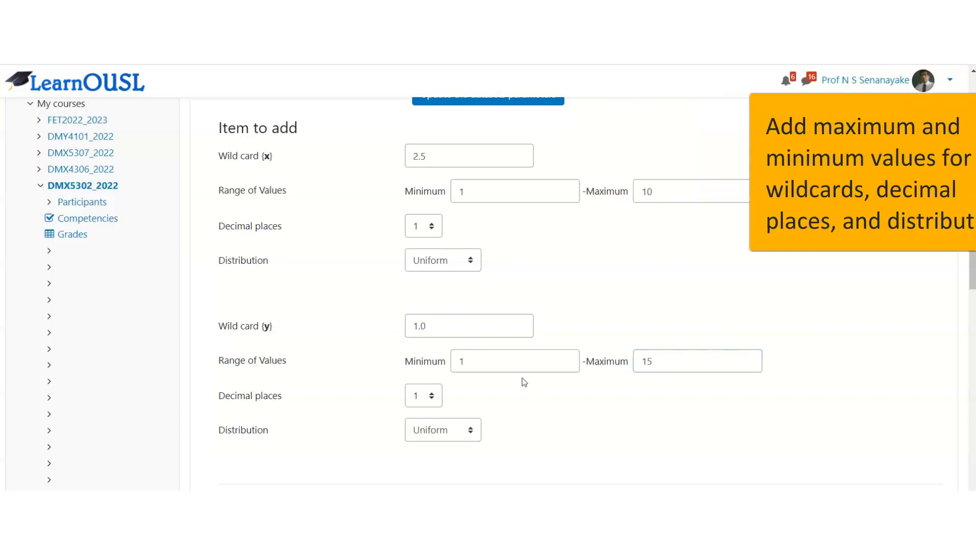
# Step: Choose forced regeneration of all wildcards and add 40 new sets of wild card values
pyautogui.scroll(-7, 520, 376)
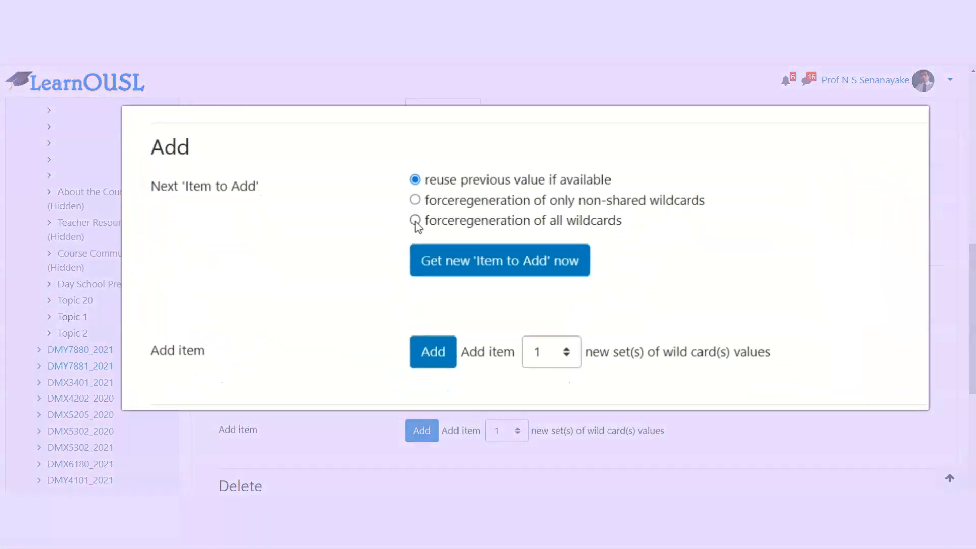
pyautogui.click(412, 280)
pyautogui.scroll(-3, 707, 249)
pyautogui.click(579, 166)
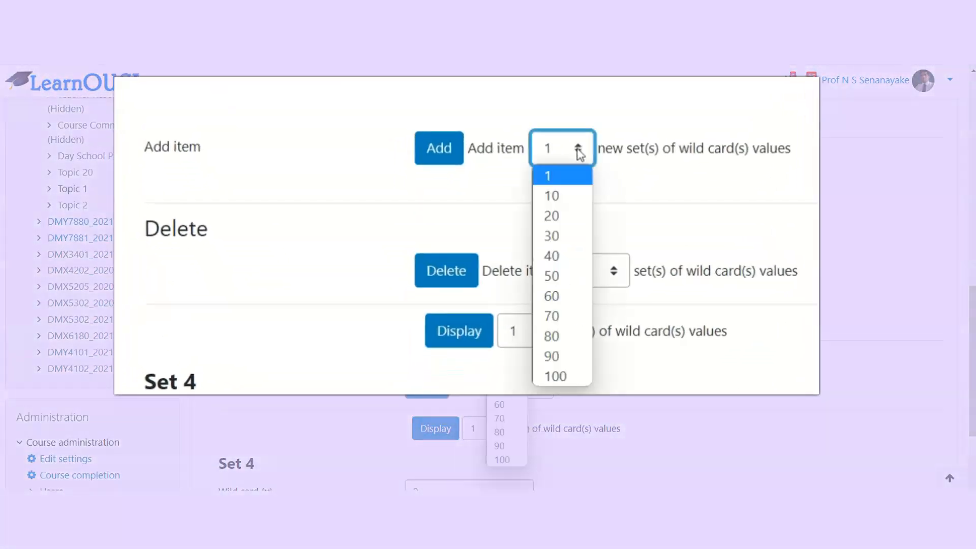
pyautogui.click(511, 380)
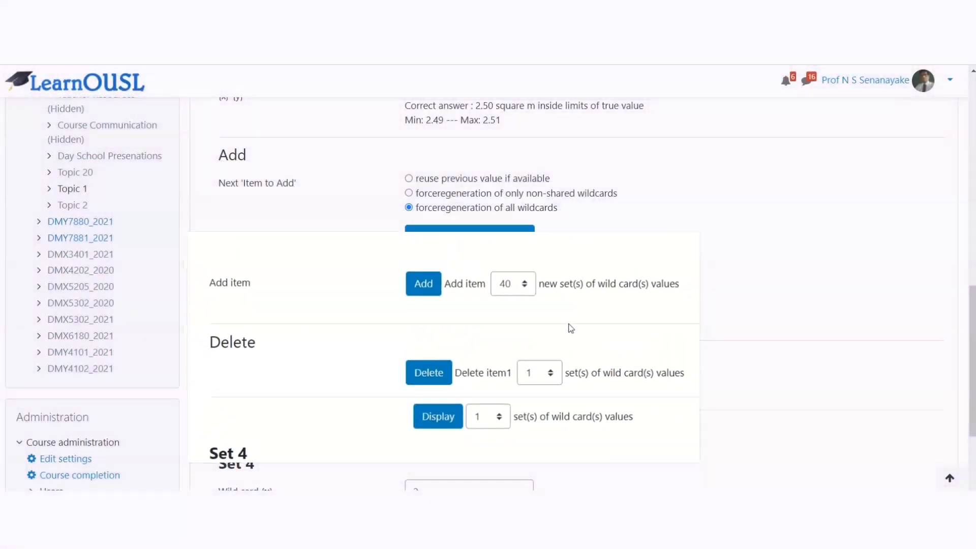
pyautogui.scroll(-2, 562, 344)
# Step: Display 50 sets of wild card values for the question
pyautogui.scroll(-2, 561, 344)
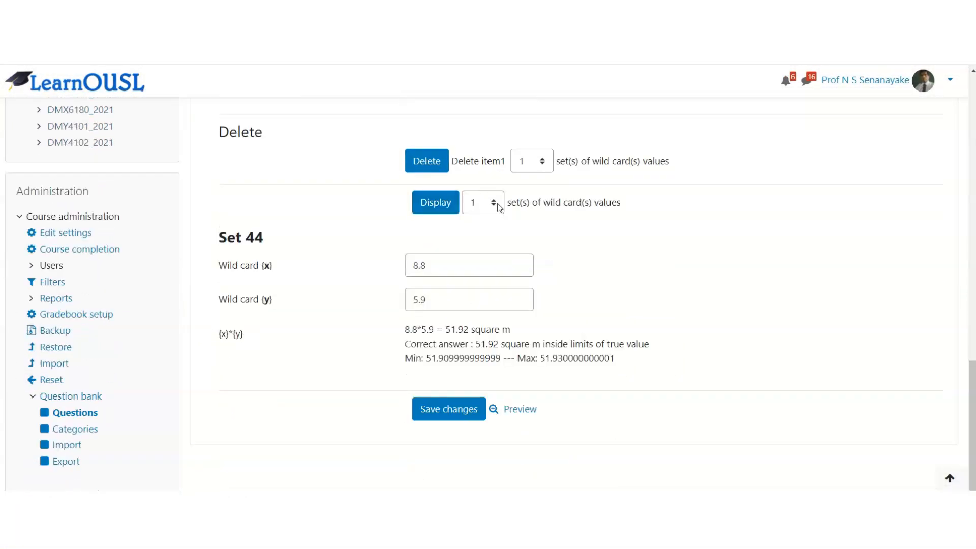
pyautogui.click(501, 204)
pyautogui.click(541, 297)
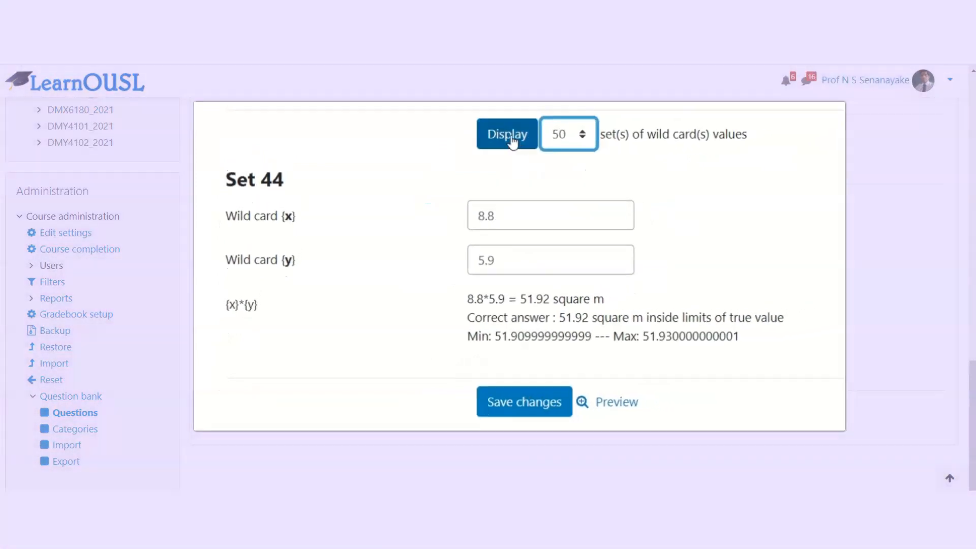
pyautogui.click(508, 147)
# Step: Review the displayed wild card sets down to Set 1 and save the changes to the question
pyautogui.scroll(-20, 443, 213)
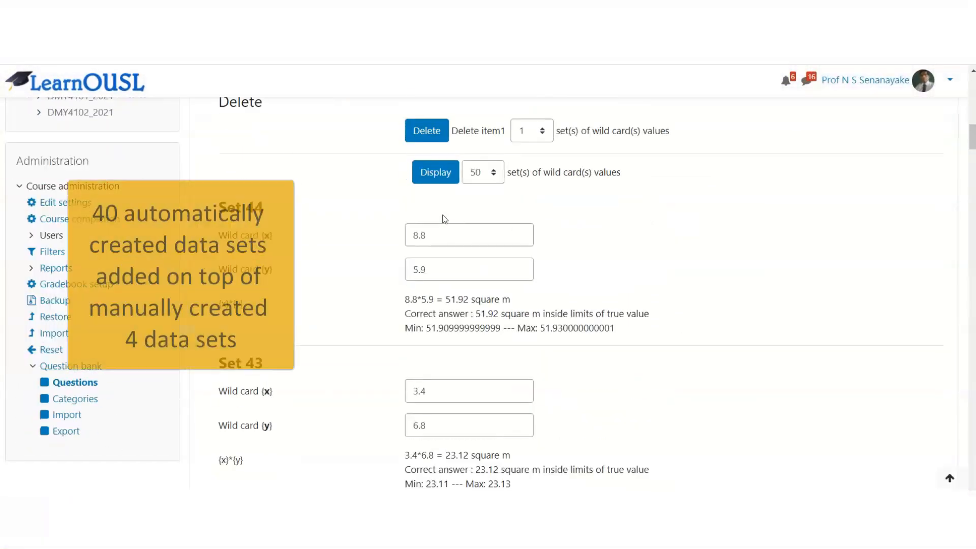
pyautogui.scroll(-20, 444, 217)
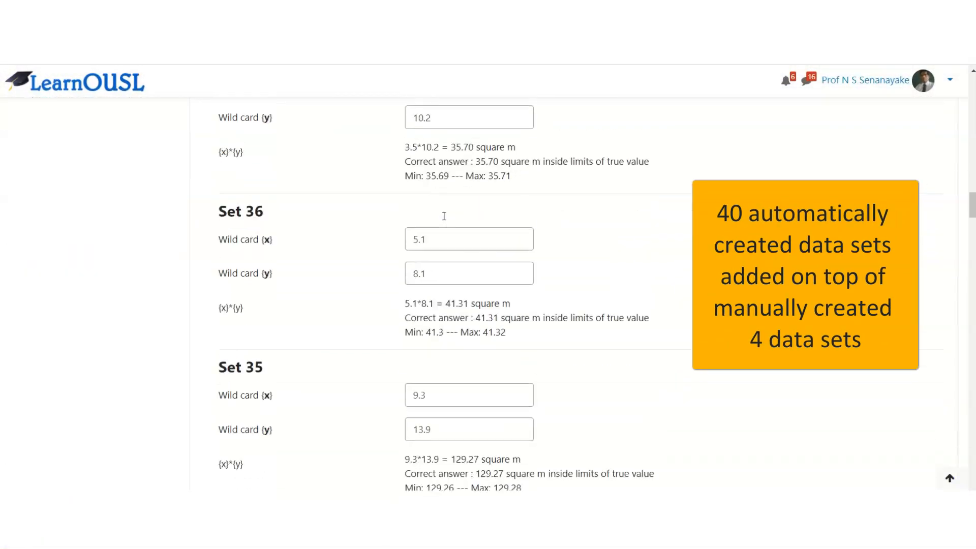
pyautogui.scroll(-20, 444, 216)
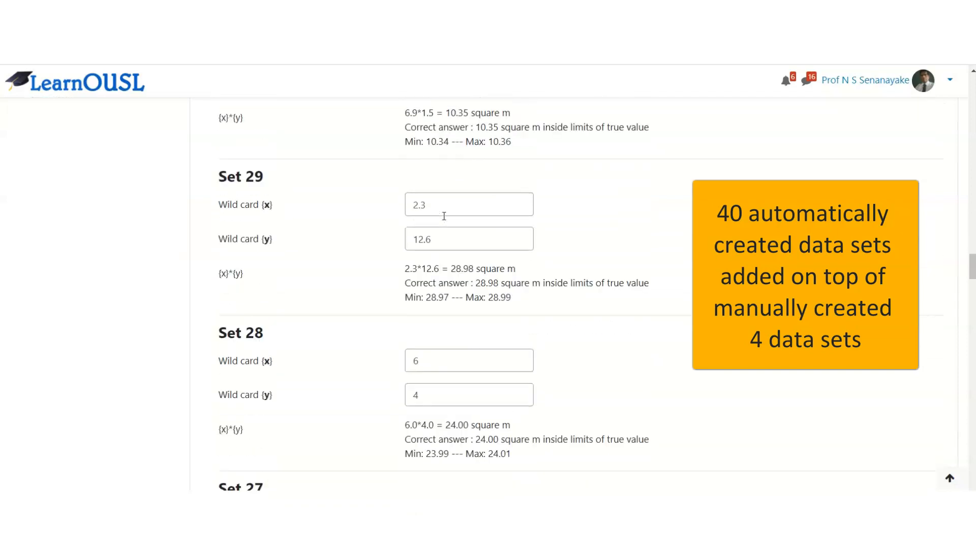
pyautogui.scroll(-20, 446, 221)
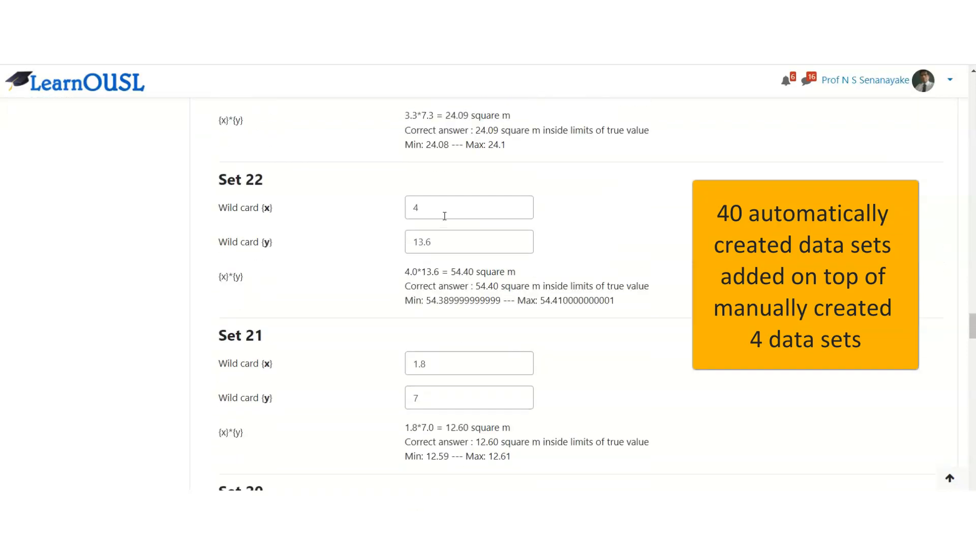
pyautogui.scroll(-20, 446, 220)
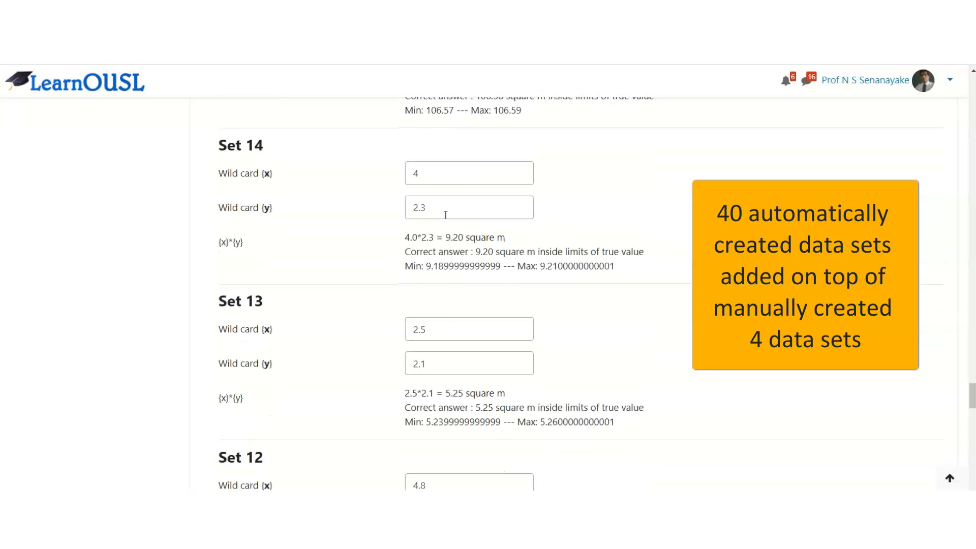
pyautogui.scroll(-14, 445, 215)
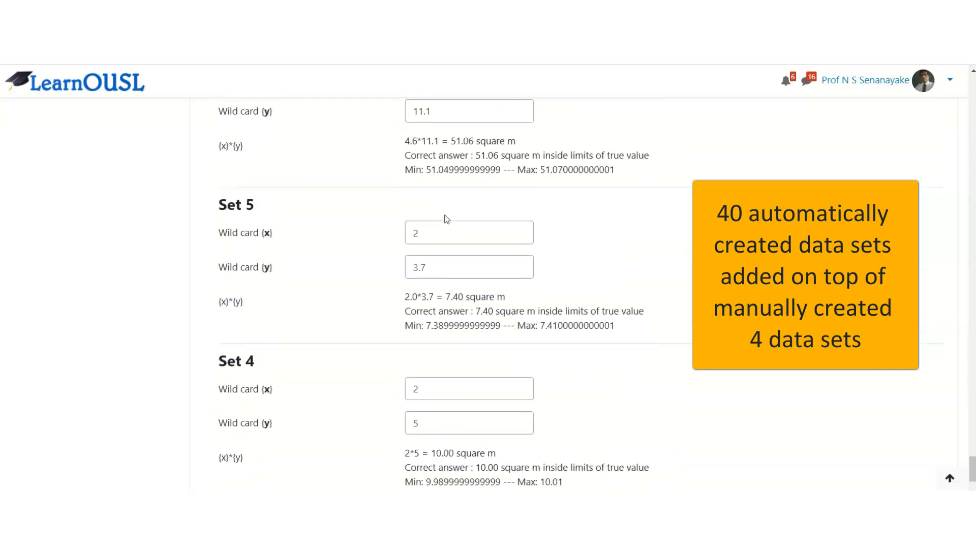
pyautogui.scroll(-8, 518, 232)
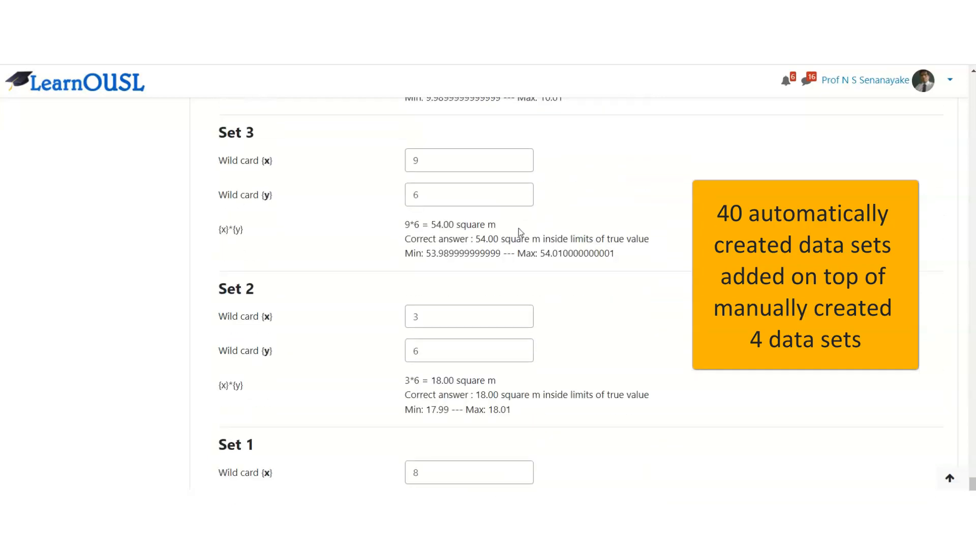
pyautogui.click(449, 466)
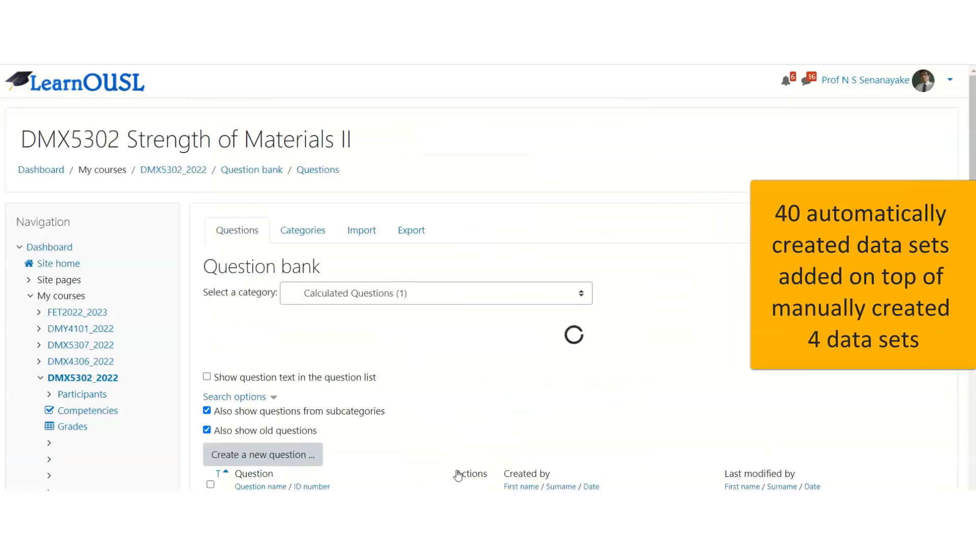
# Step: Preview Question (2) Calculated, fill in the correct responses, and close the preview
pyautogui.click(480, 379)
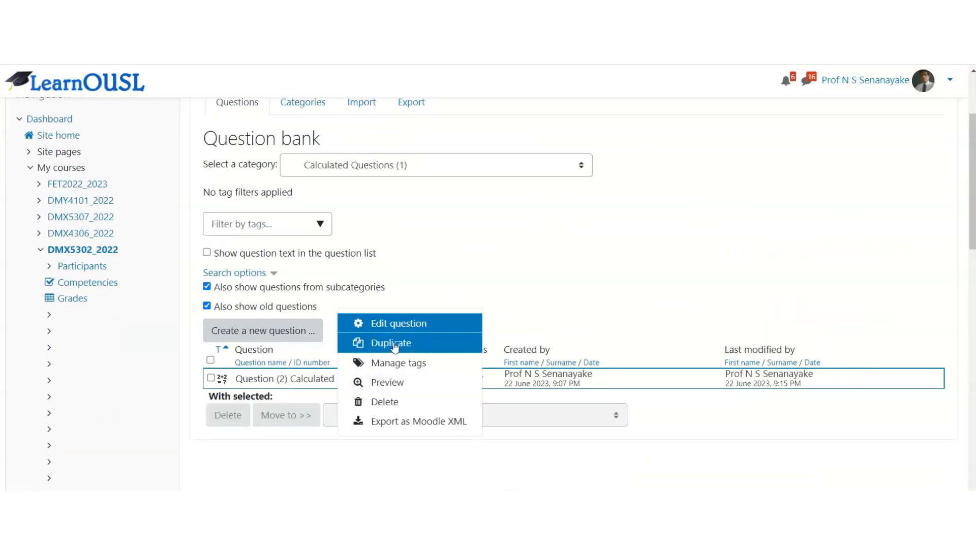
pyautogui.click(390, 385)
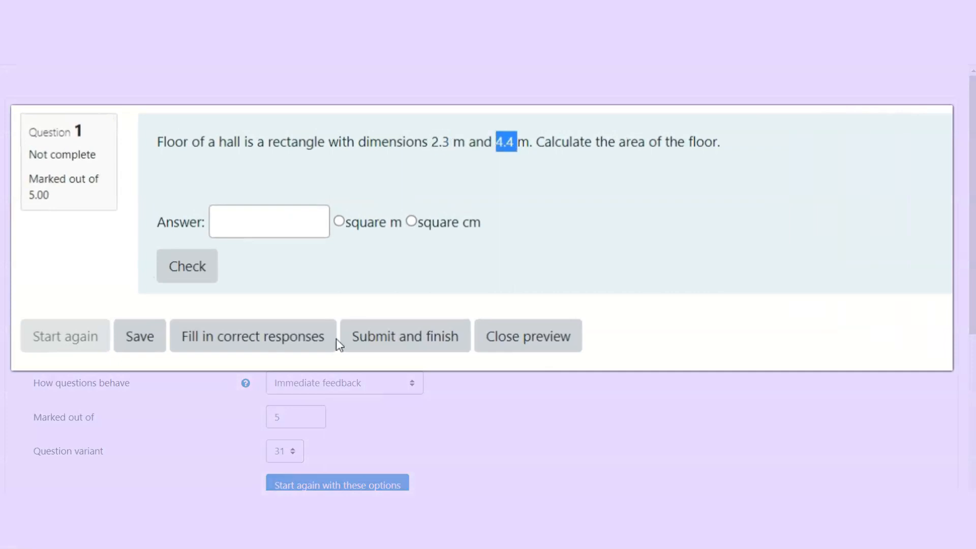
pyautogui.click(279, 354)
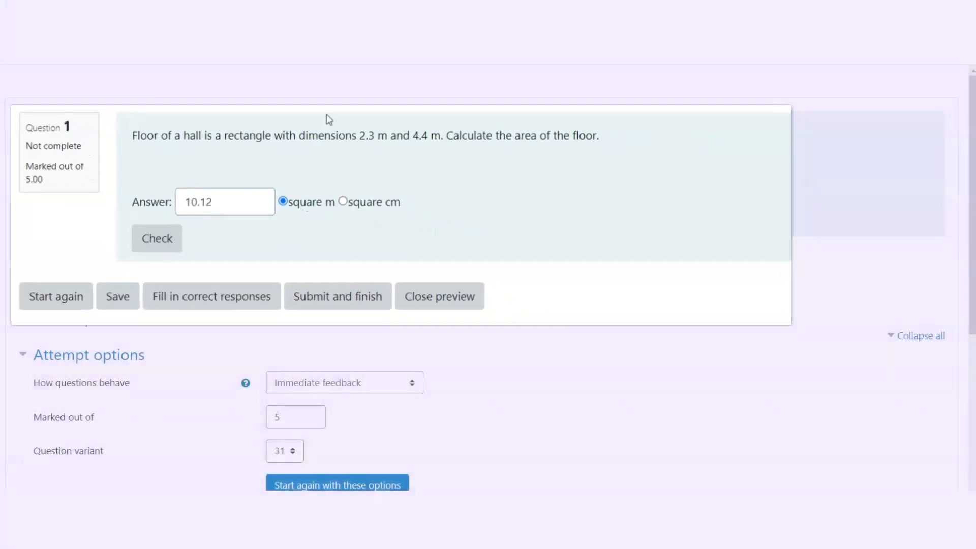
pyautogui.click(366, 274)
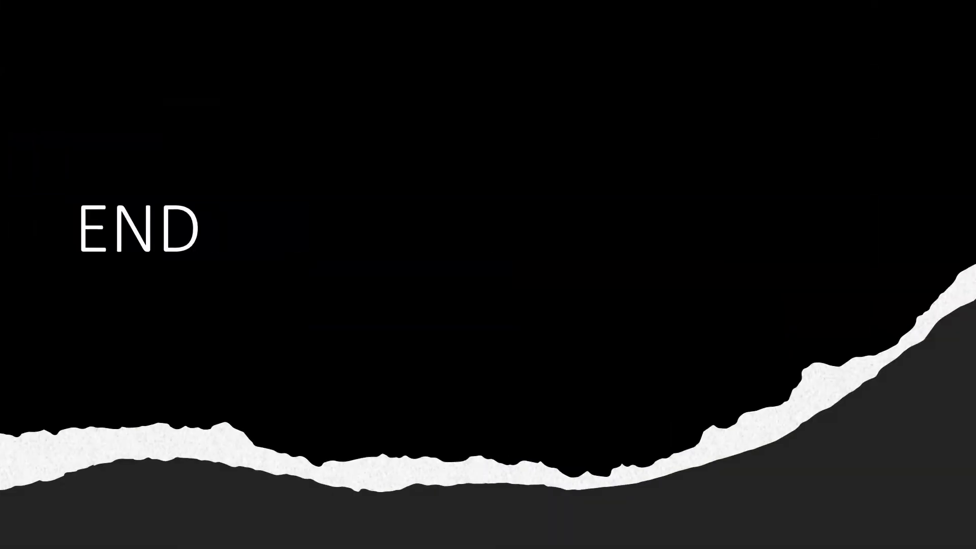